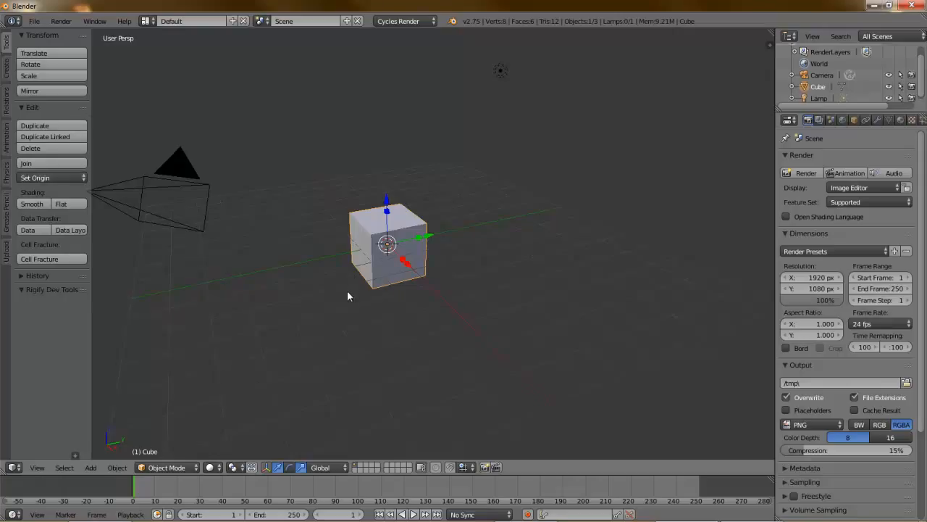
Hide the 3D view's tool shelf and bring it back
{"action": "key", "text": "t"}
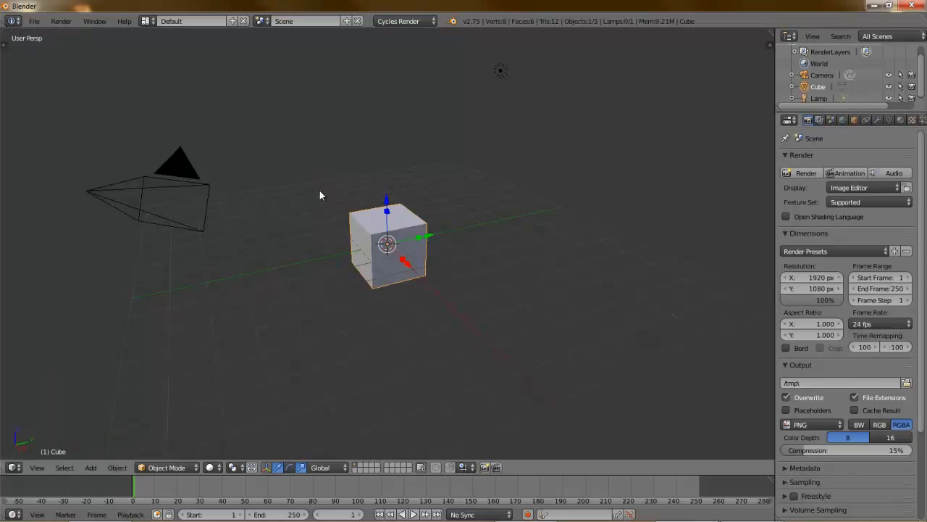
{"action": "left_click", "coordinate": [4, 43]}
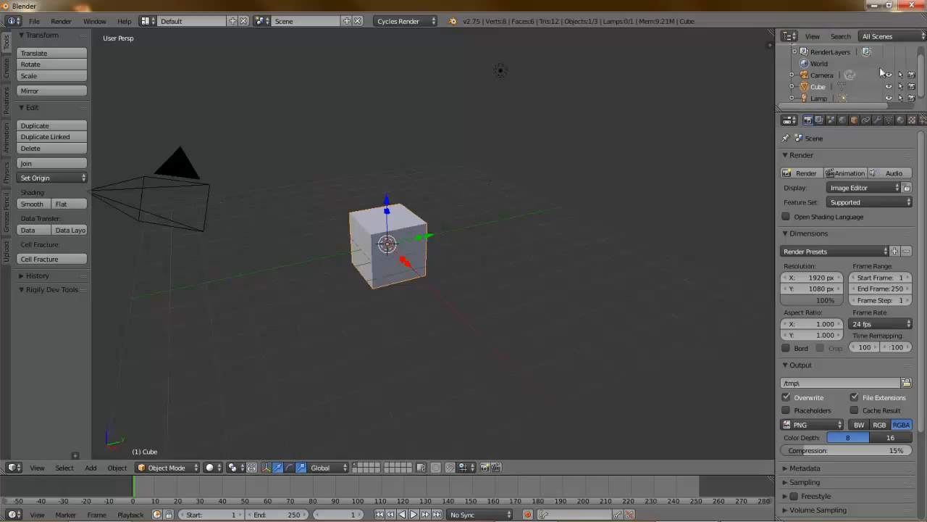
Duplicate the cube twice, placing one copy beside the original and the other farther along and slightly higher
{"action": "key", "text": "shift+d"}
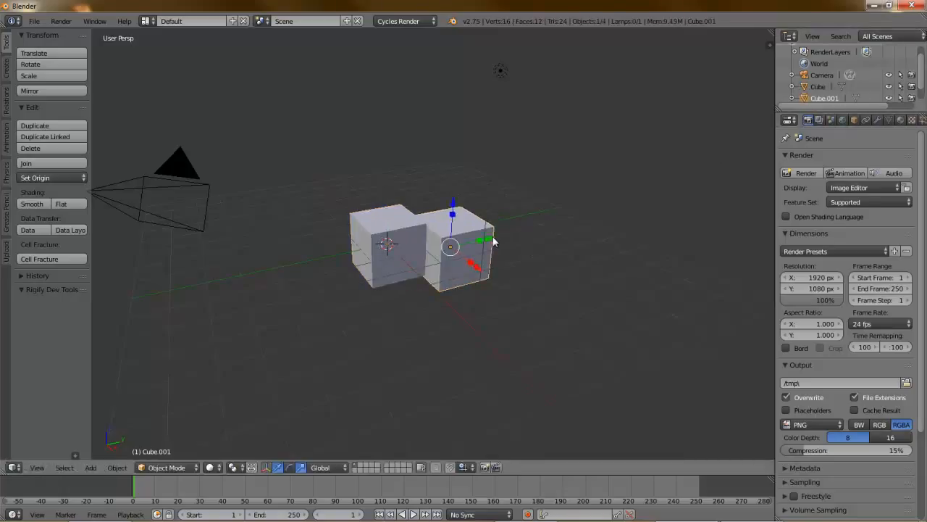
{"action": "left_click", "coordinate": [497, 241]}
{"action": "key", "text": "shift+d"}
{"action": "left_click", "coordinate": [560, 210]}
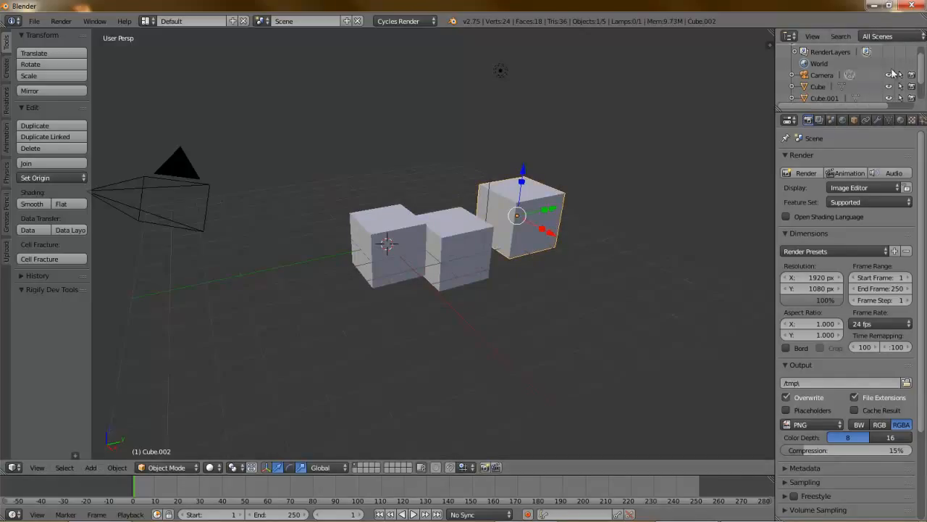
Resize the interface areas so the Outliner is taller and both the Outliner/Properties column and the tool shelf are wider
{"action": "scroll", "coordinate": [924, 73], "scroll_direction": "down", "scroll_amount": 2}
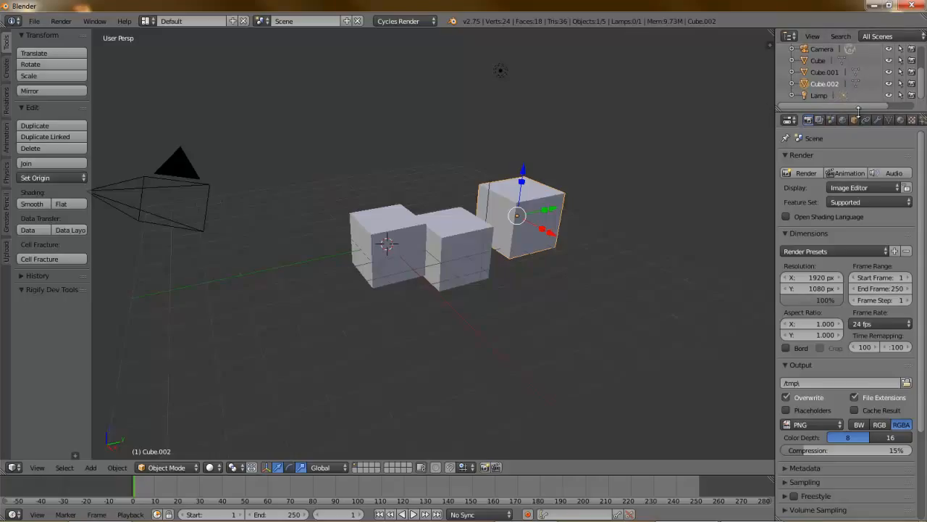
{"action": "left_click_drag", "start_coordinate": [854, 111], "coordinate": [851, 292]}
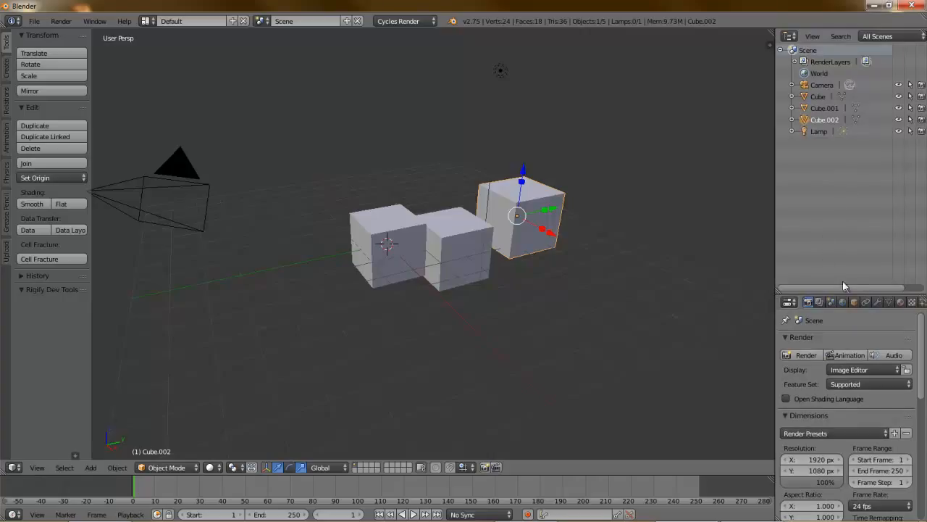
{"action": "left_click_drag", "start_coordinate": [843, 290], "coordinate": [846, 204]}
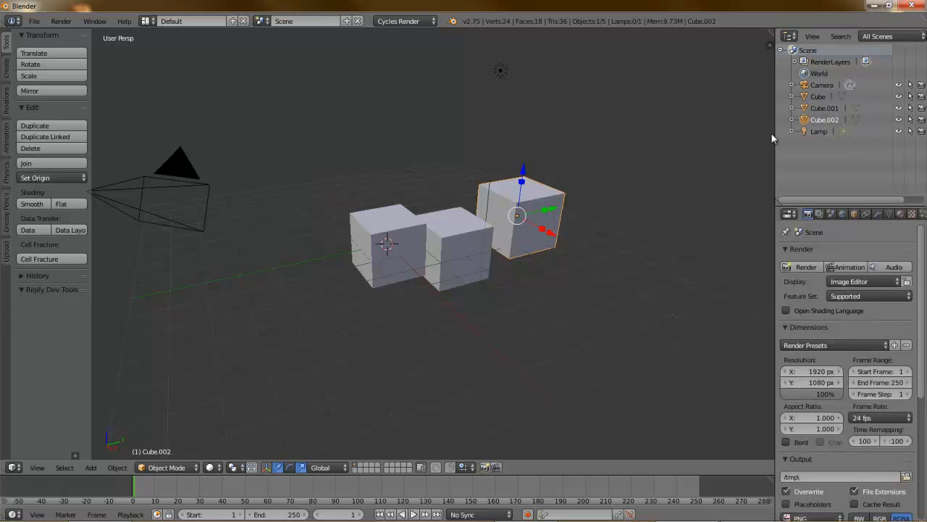
{"action": "left_click_drag", "start_coordinate": [775, 136], "coordinate": [716, 155]}
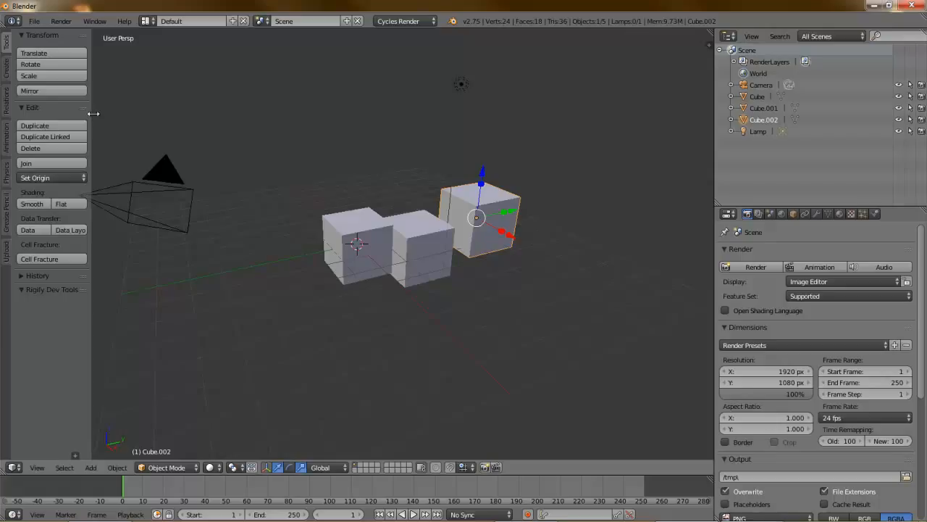
{"action": "left_click_drag", "start_coordinate": [91, 114], "coordinate": [119, 116]}
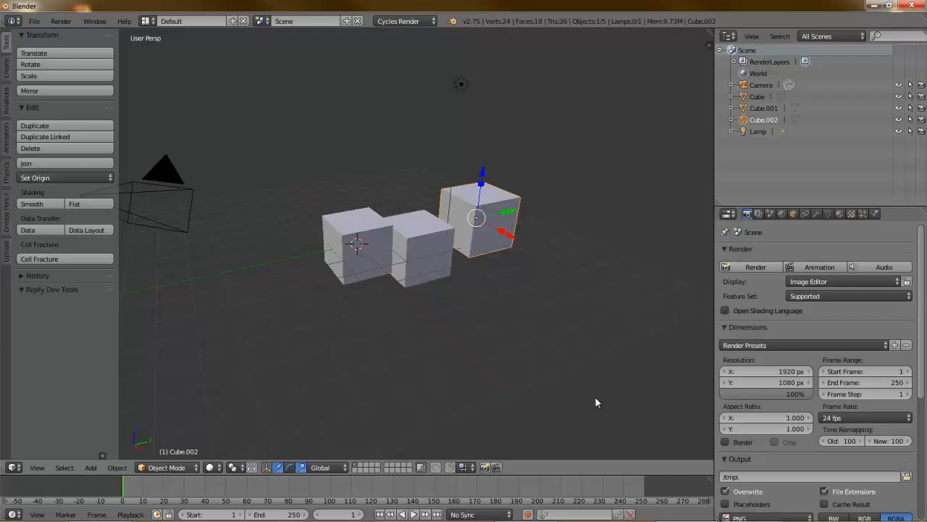
Look through the 3D View Full, Animation, Compositing and UV Editing screen layouts and return to the Default layout
{"action": "left_click", "coordinate": [149, 22]}
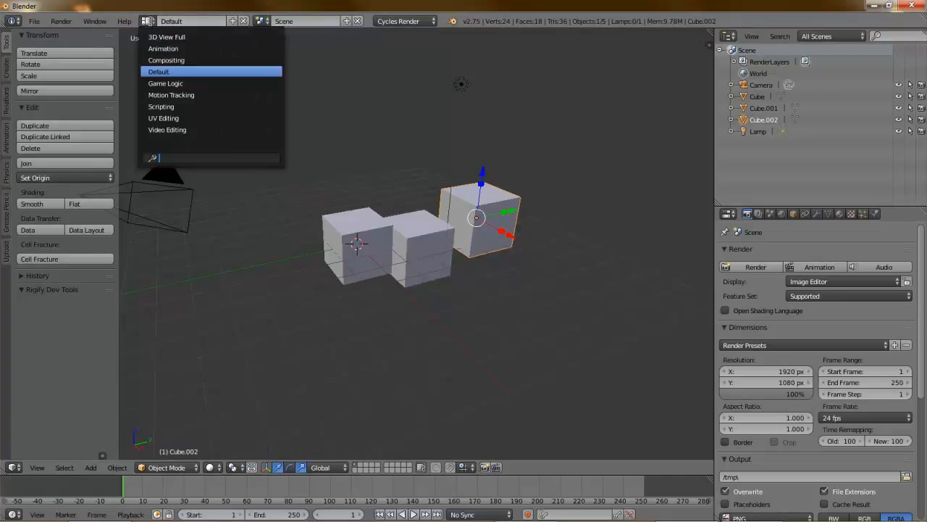
{"action": "left_click", "coordinate": [169, 38]}
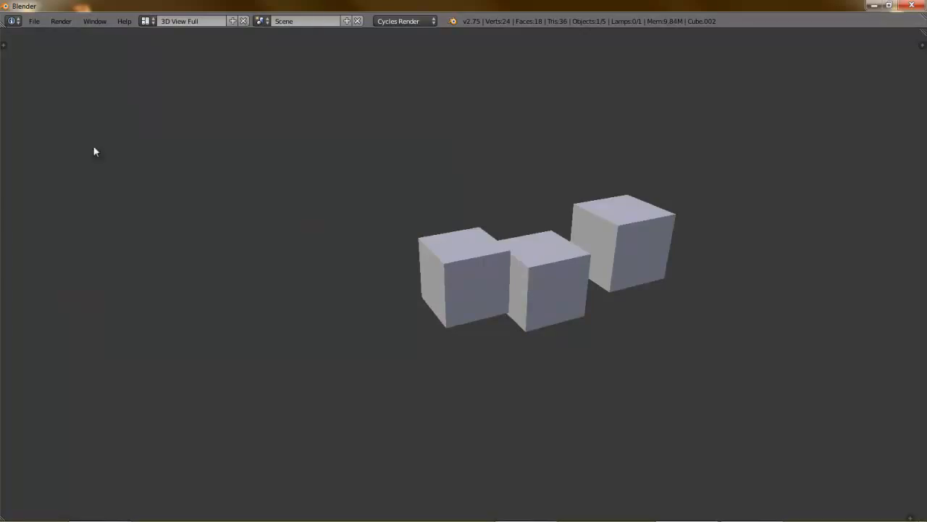
{"action": "left_click", "coordinate": [147, 20]}
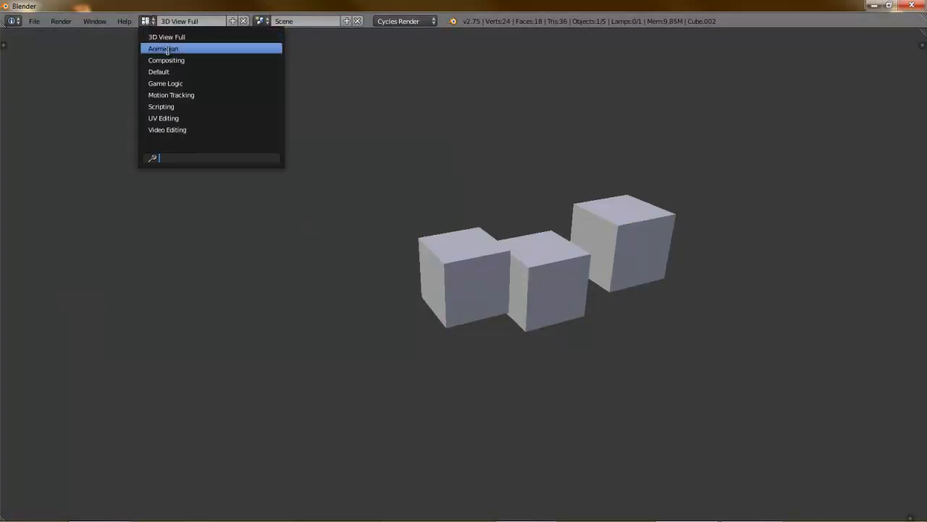
{"action": "left_click", "coordinate": [168, 49]}
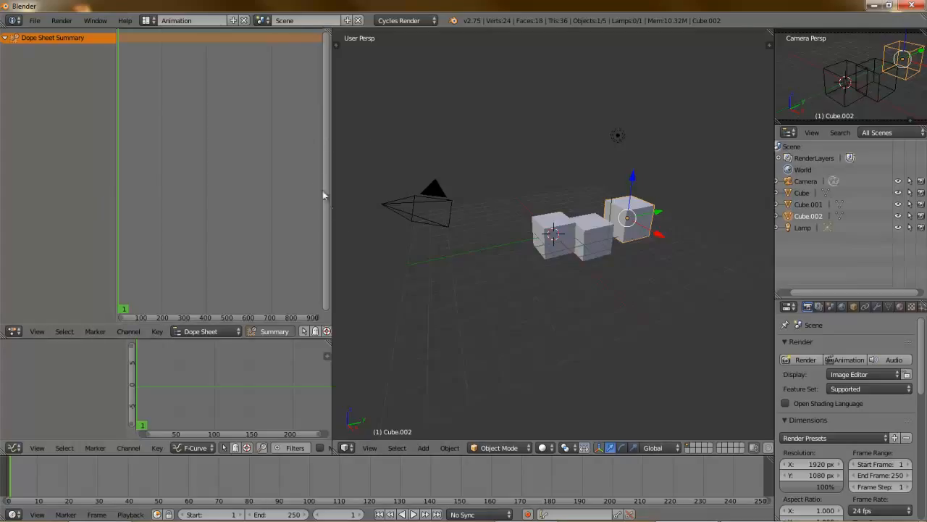
{"action": "left_click", "coordinate": [145, 20]}
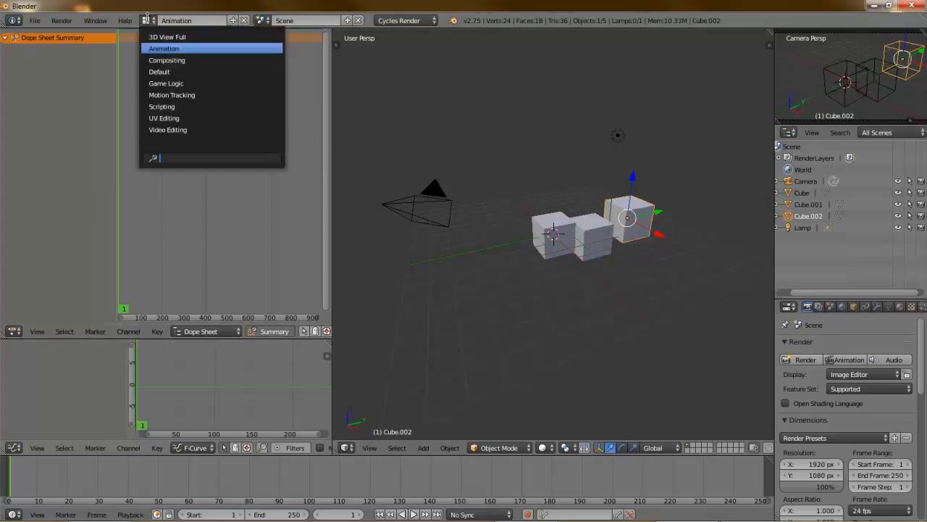
{"action": "left_click", "coordinate": [167, 60]}
{"action": "left_click", "coordinate": [146, 19]}
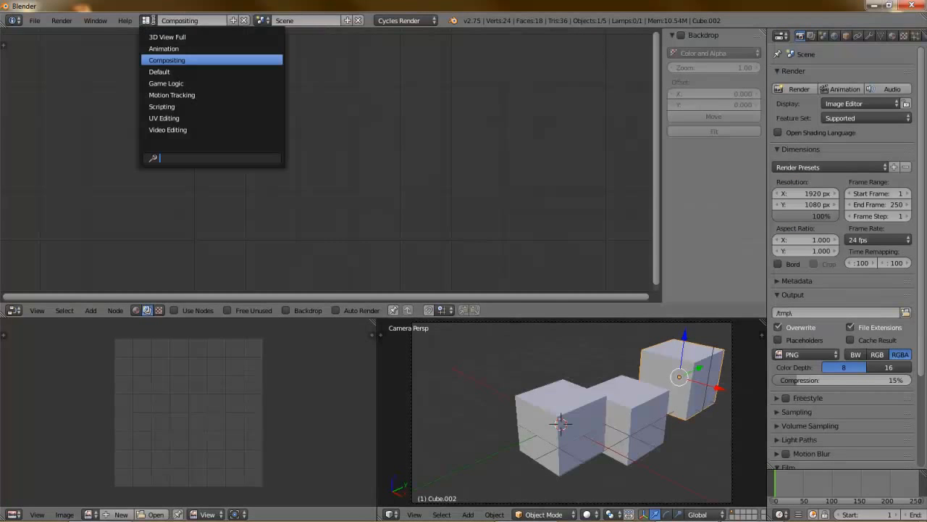
{"action": "left_click", "coordinate": [176, 118]}
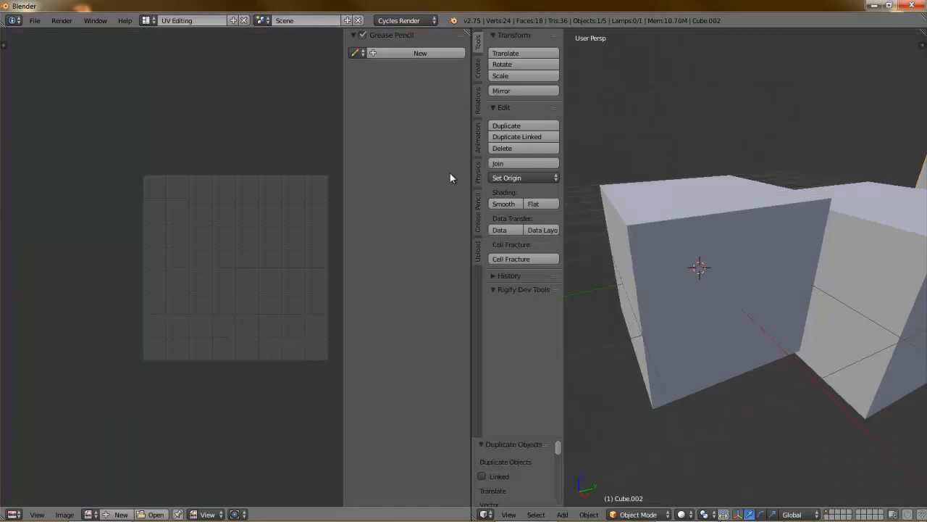
{"action": "left_click", "coordinate": [146, 19]}
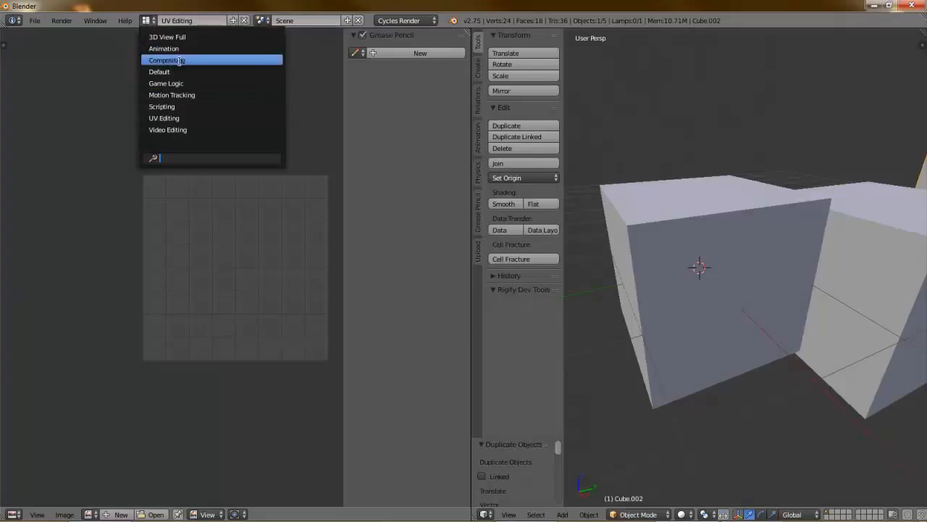
{"action": "left_click", "coordinate": [166, 71]}
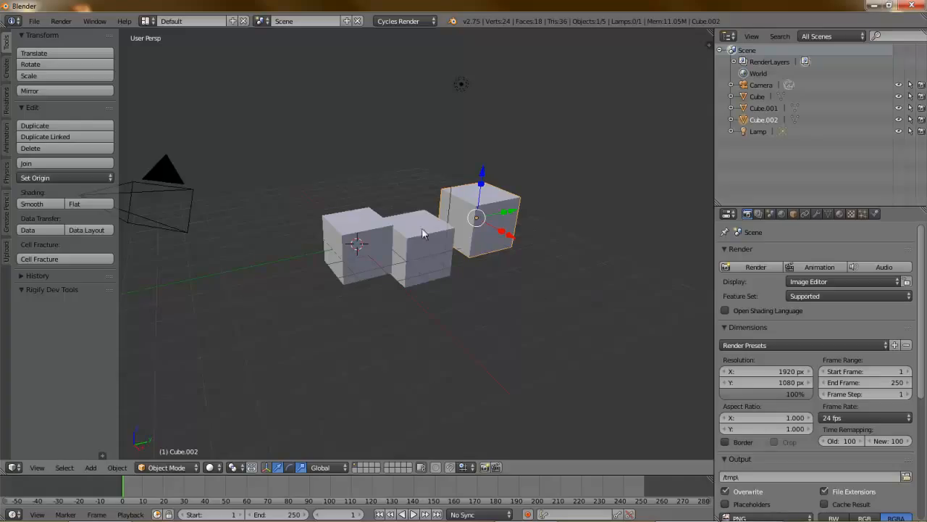
Enlarge the timeline area and join it into the 3D view so the viewport takes over its space
{"action": "left_click_drag", "start_coordinate": [593, 475], "coordinate": [599, 265]}
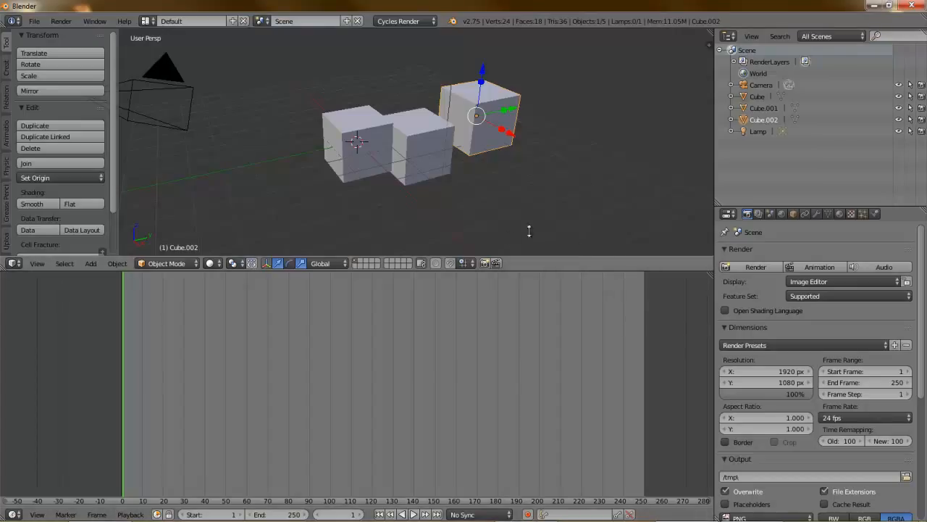
{"action": "right_click", "coordinate": [558, 270]}
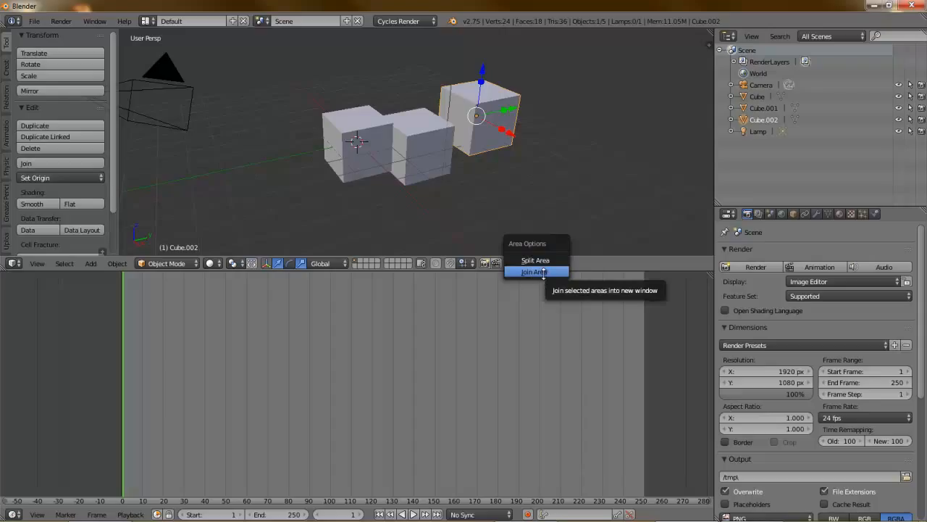
{"action": "left_click", "coordinate": [536, 271]}
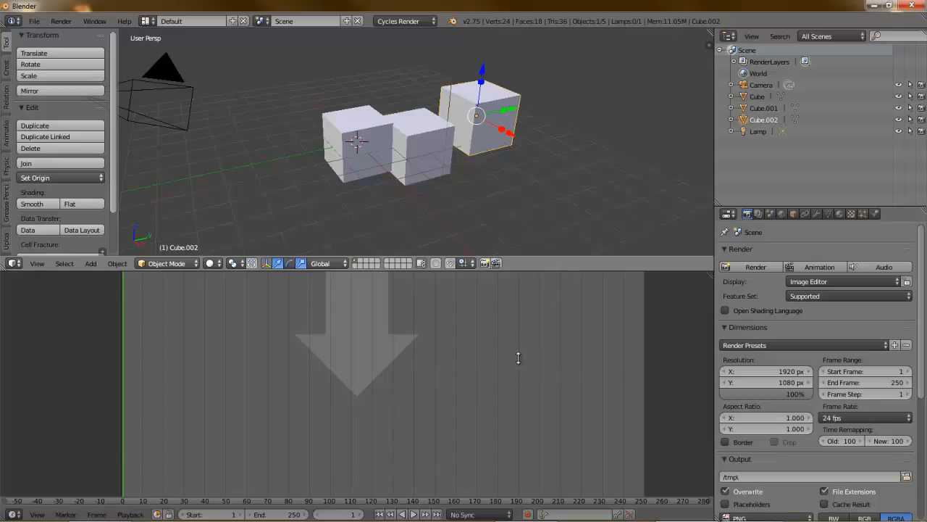
{"action": "left_click_drag", "start_coordinate": [518, 357], "coordinate": [518, 357]}
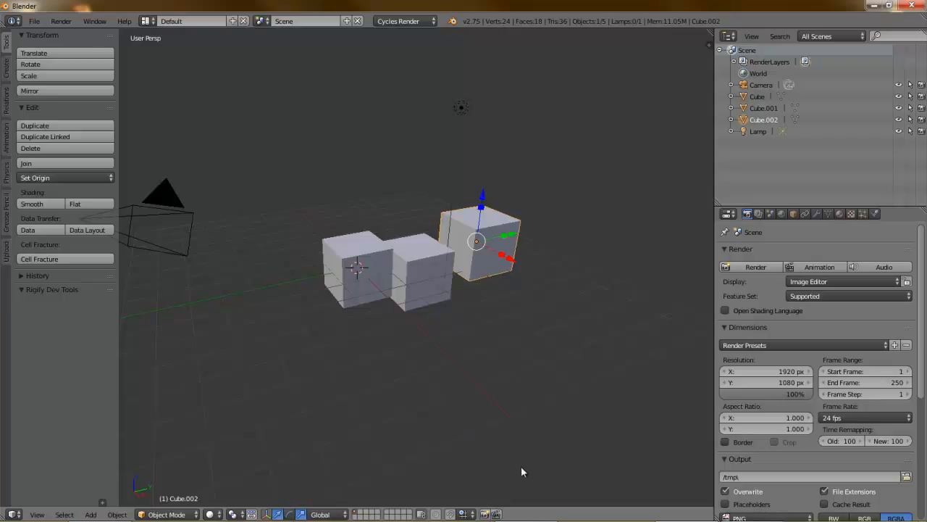
{"action": "right_click", "coordinate": [447, 29]}
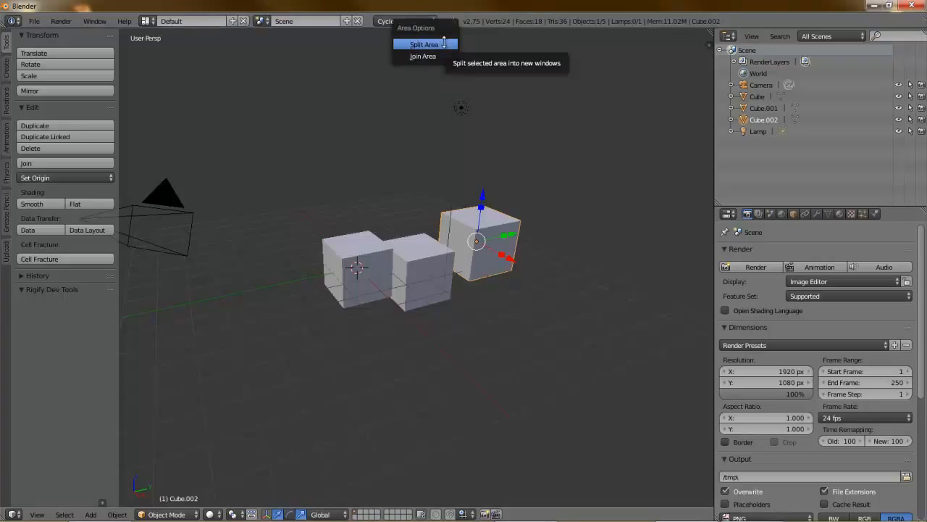
{"action": "left_click", "coordinate": [425, 44]}
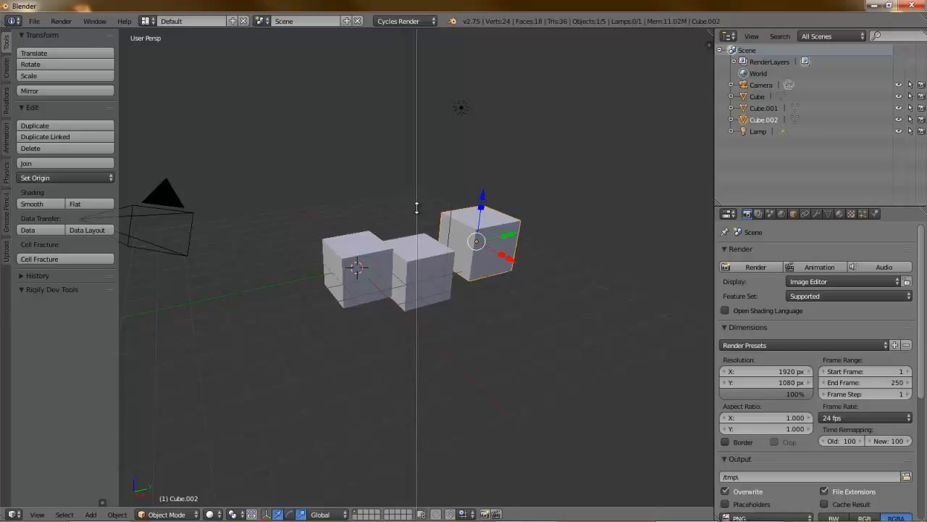
{"action": "key", "text": "Tab"}
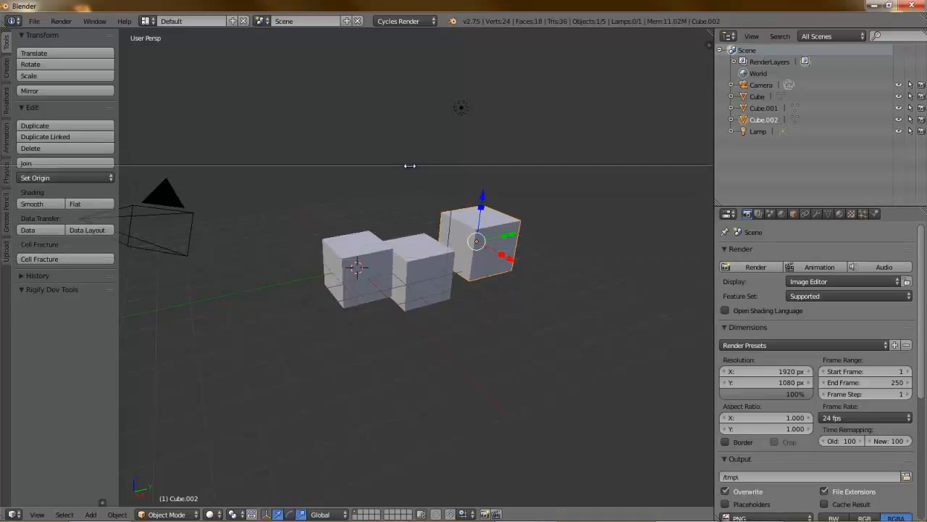
{"action": "key", "text": "Escape"}
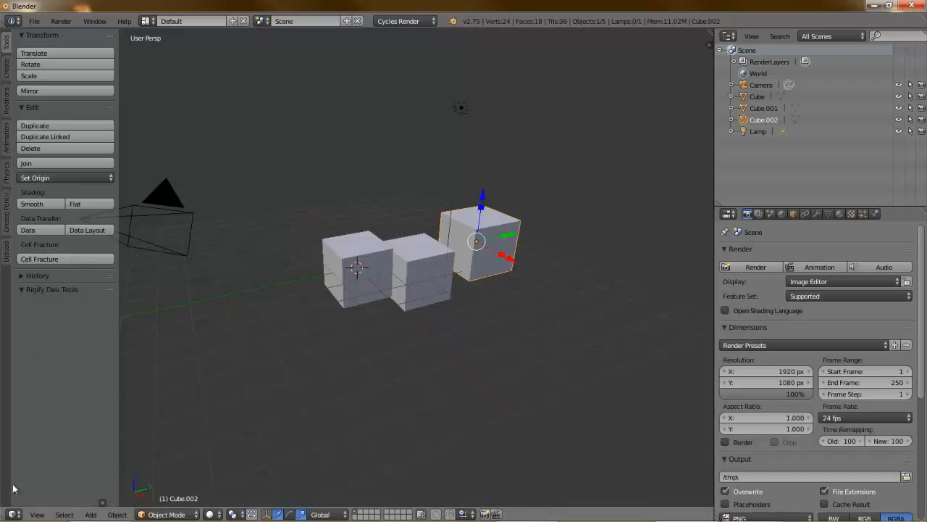
Split the 3D view into two side-by-side viewports and divide the first one into an upper and a lower viewport
{"action": "mouse_move", "coordinate": [6, 519]}
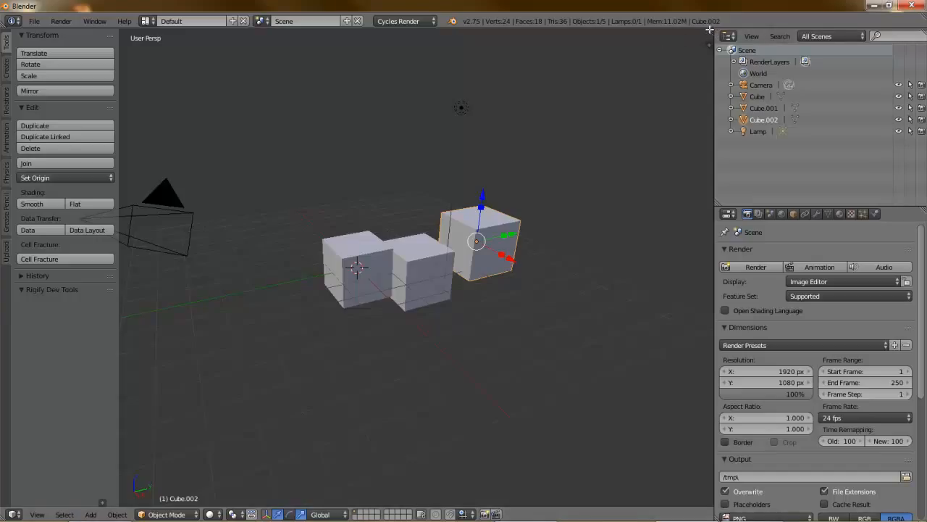
{"action": "left_click_drag", "start_coordinate": [709, 34], "coordinate": [406, 40]}
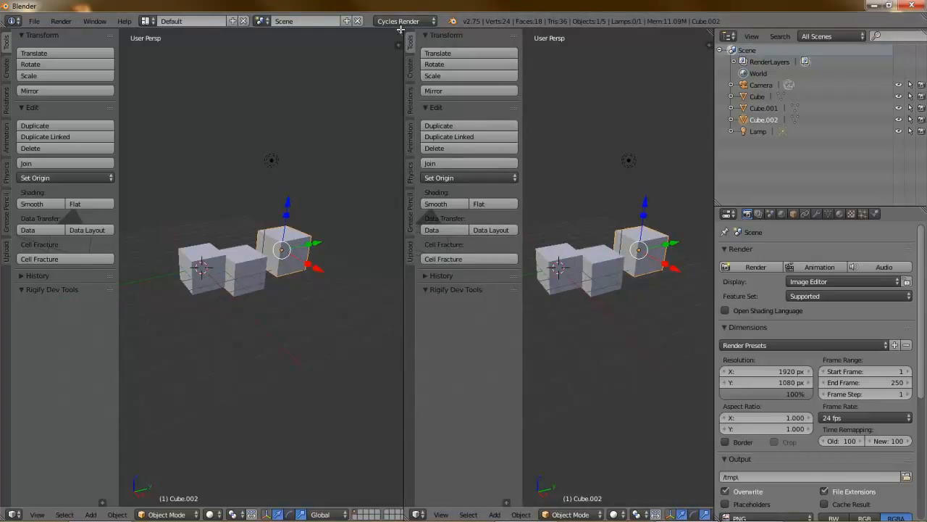
{"action": "left_click_drag", "start_coordinate": [400, 29], "coordinate": [384, 265]}
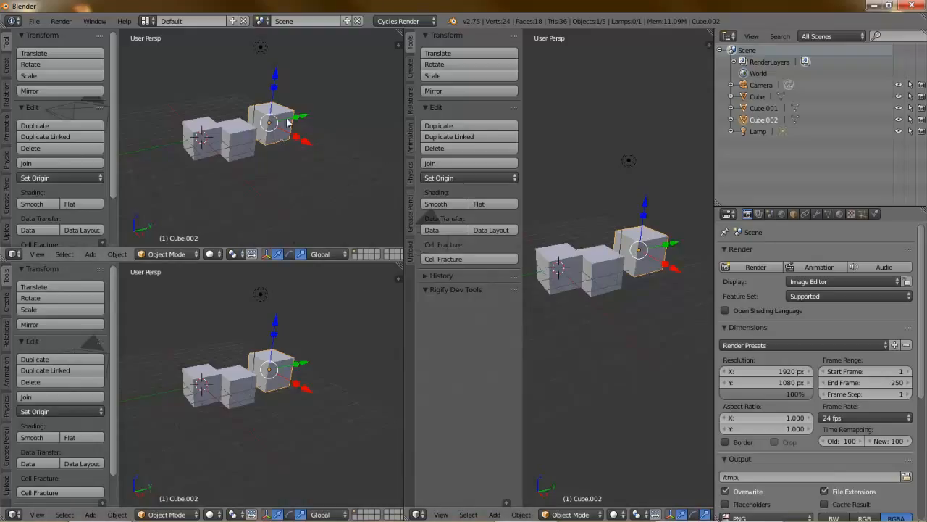
Set the upper stacked viewport to the front view and the lower one to the top orthographic view
{"action": "middle_click_drag", "start_coordinate": [268, 114], "coordinate": [267, 115]}
{"action": "key", "text": "KP_1"}
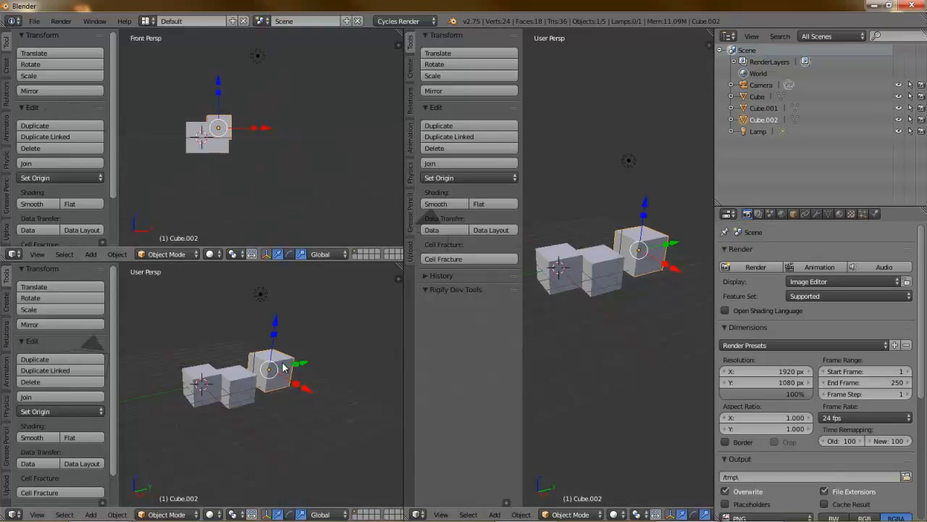
{"action": "key", "text": "KP_7"}
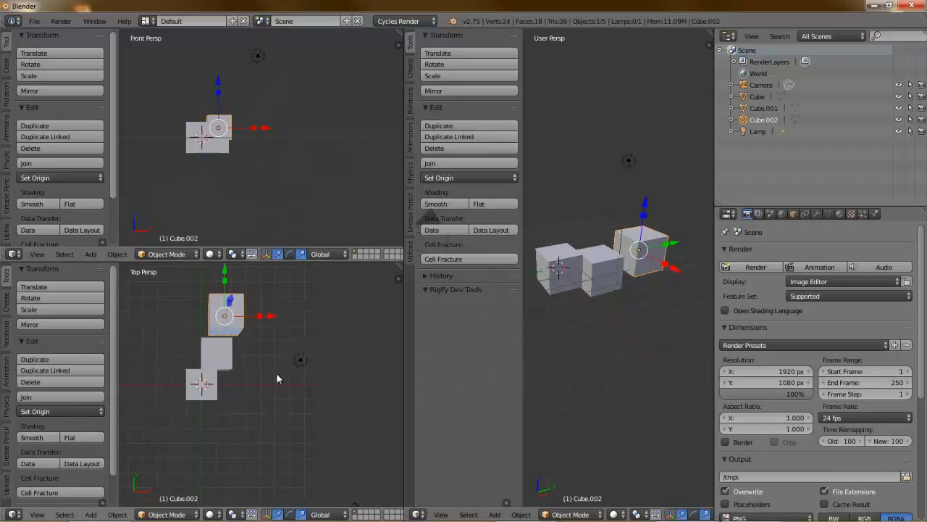
{"action": "key", "text": "KP_5"}
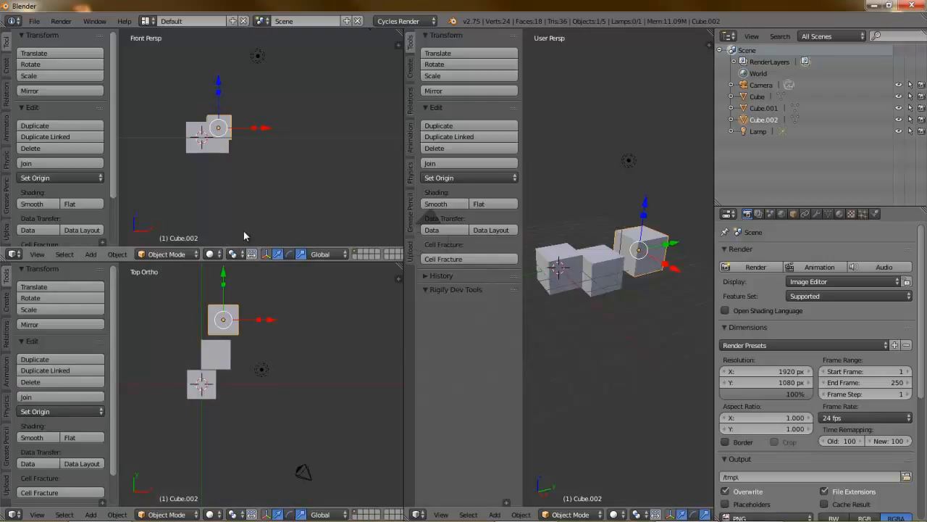
Split a narrow strip off the top orthographic viewport and divide that strip into two side-by-side viewports
{"action": "left_click_drag", "start_coordinate": [399, 265], "coordinate": [399, 335]}
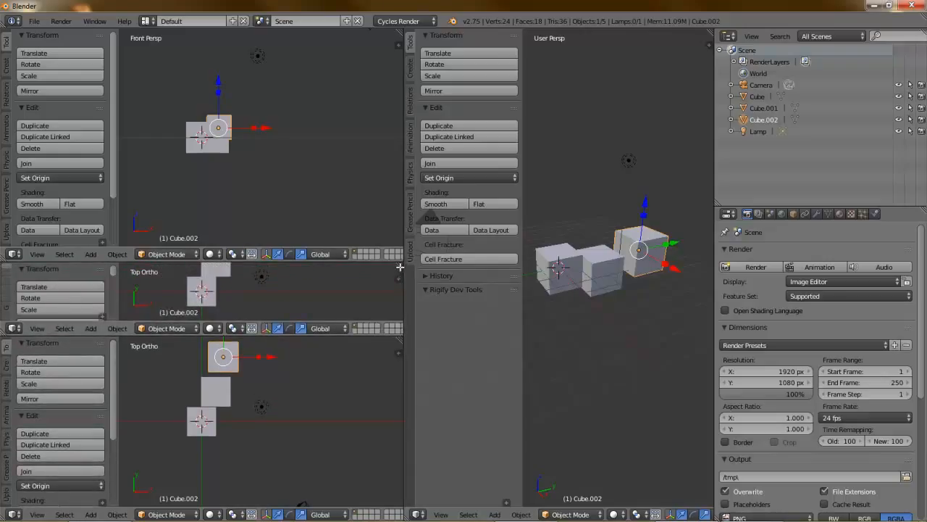
{"action": "left_click_drag", "start_coordinate": [400, 266], "coordinate": [250, 265]}
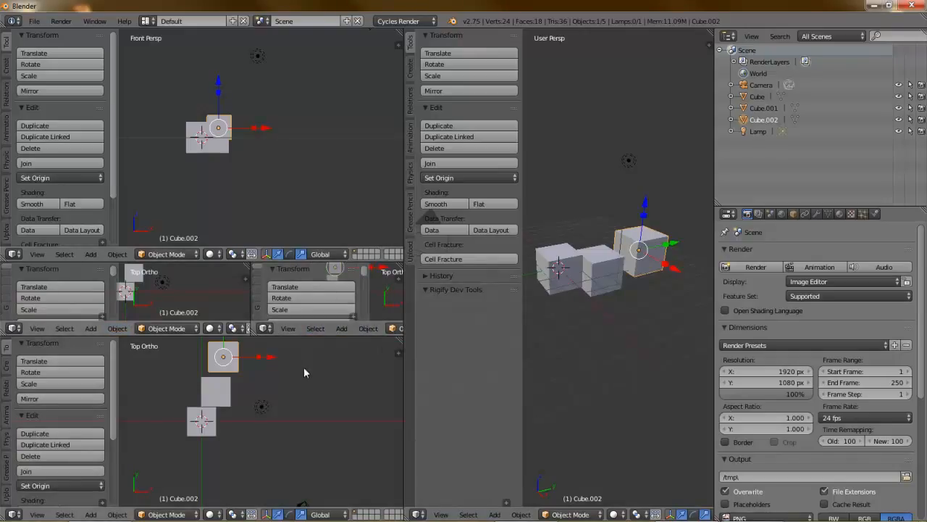
Join the narrow strip viewports and the remaining viewports into a single top orthographic 3D view
{"action": "right_click", "coordinate": [252, 303]}
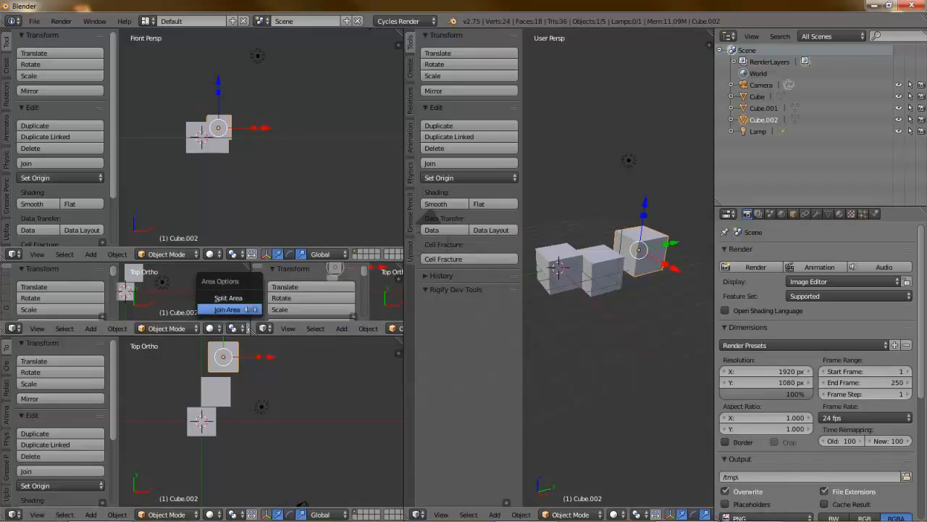
{"action": "left_click", "coordinate": [251, 310]}
{"action": "left_click", "coordinate": [316, 292]}
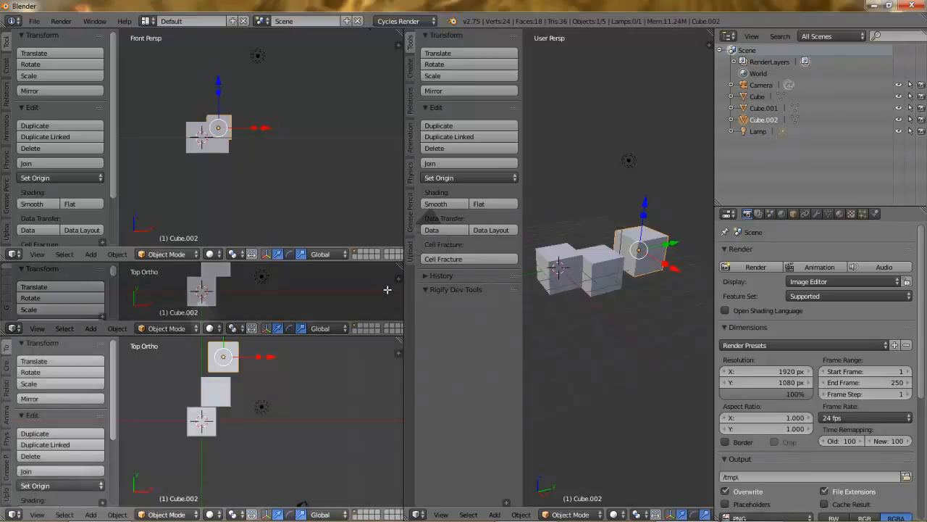
{"action": "left_click_drag", "start_coordinate": [387, 290], "coordinate": [395, 226]}
{"action": "left_click_drag", "start_coordinate": [401, 32], "coordinate": [488, 47]}
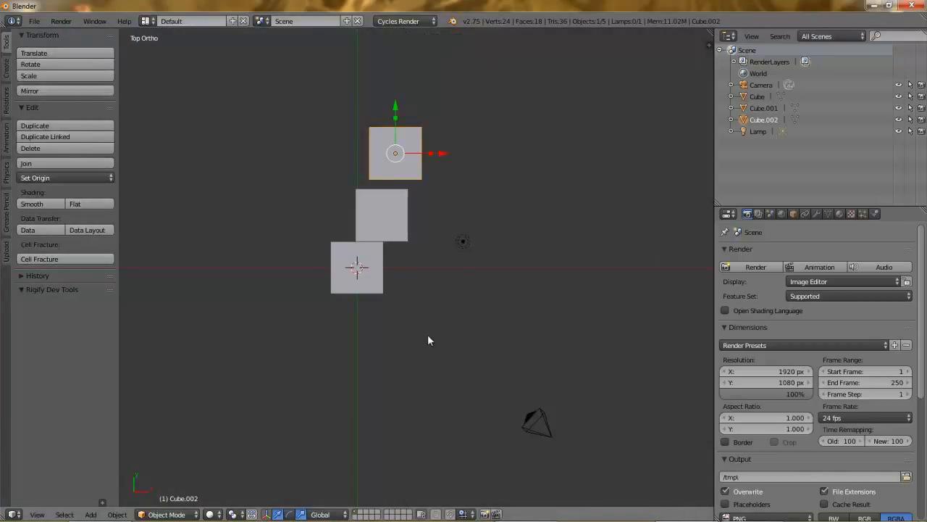
Split the single 3D view horizontally, leaving a short full-width viewport beneath the main one
{"action": "left_click", "coordinate": [381, 410]}
{"action": "middle_click_drag", "start_coordinate": [393, 399], "coordinate": [301, 305]}
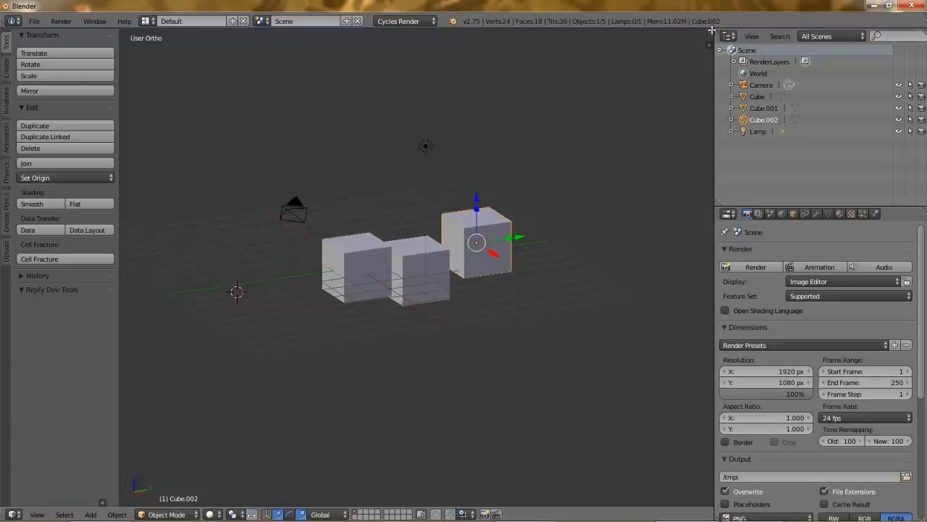
{"action": "left_click_drag", "start_coordinate": [713, 36], "coordinate": [682, 433]}
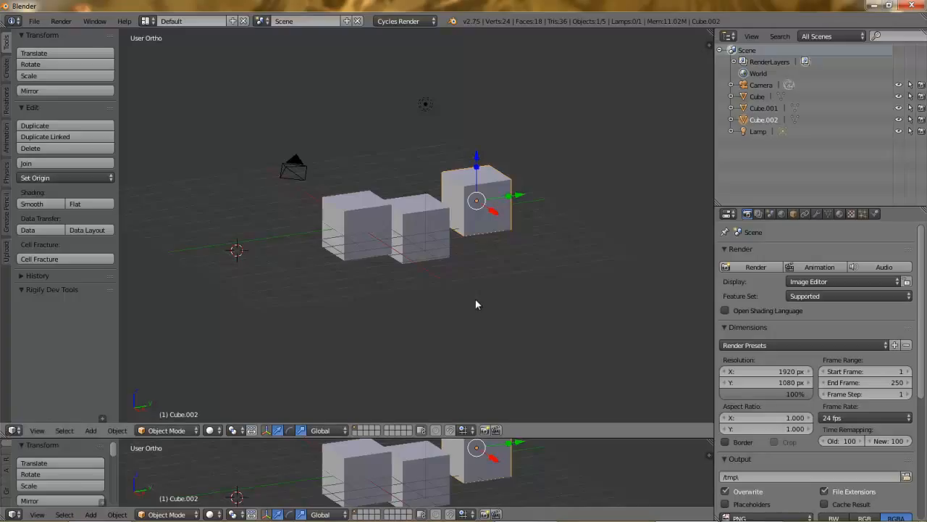
Examine the available editor types for the outliner, properties, info and 3D view areas
{"action": "left_click", "coordinate": [729, 36]}
{"action": "left_click", "coordinate": [728, 213]}
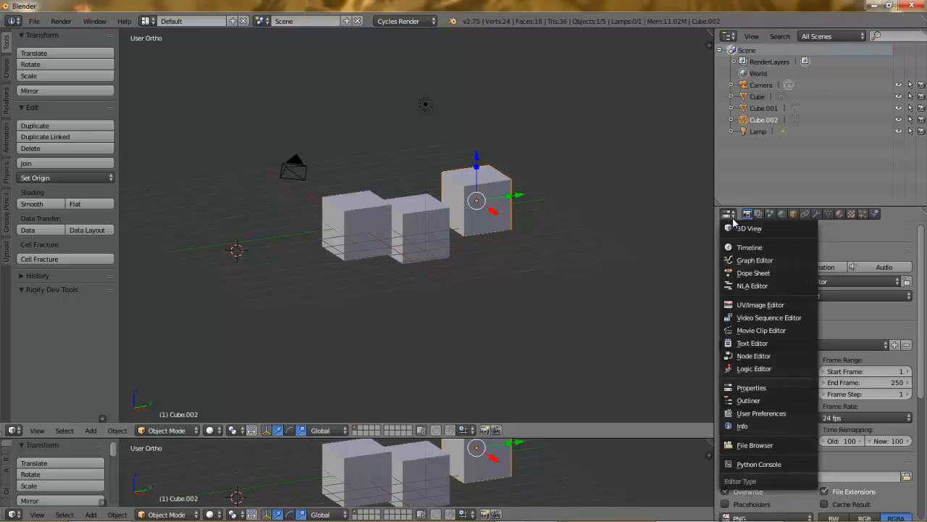
{"action": "left_click", "coordinate": [12, 21]}
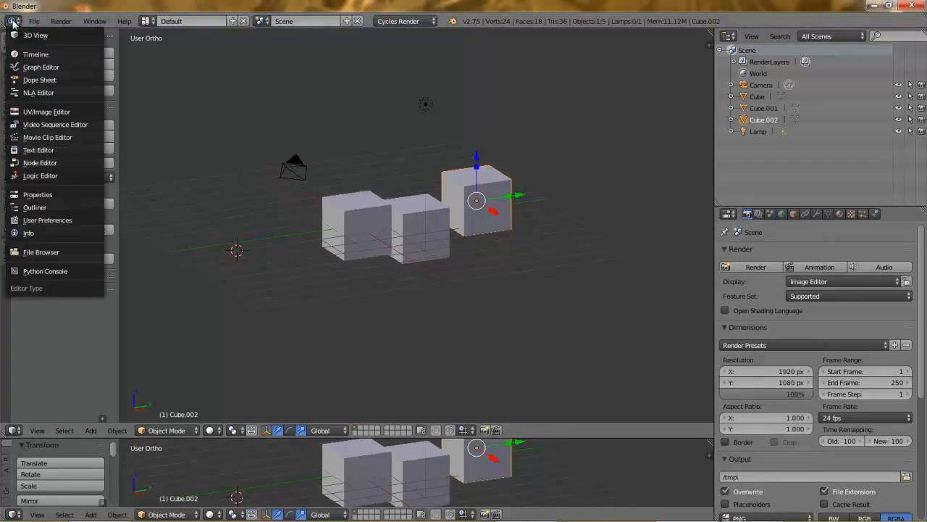
{"action": "left_click", "coordinate": [13, 430]}
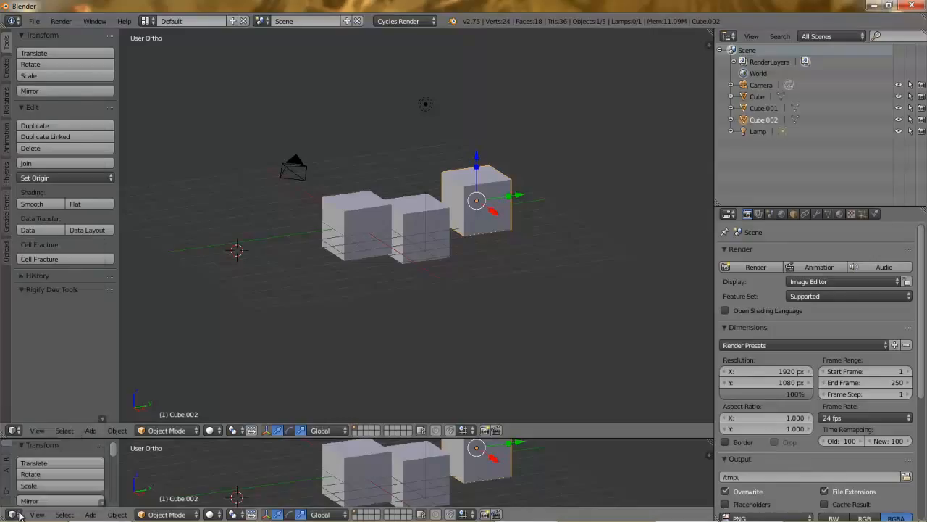
{"action": "left_click", "coordinate": [729, 36]}
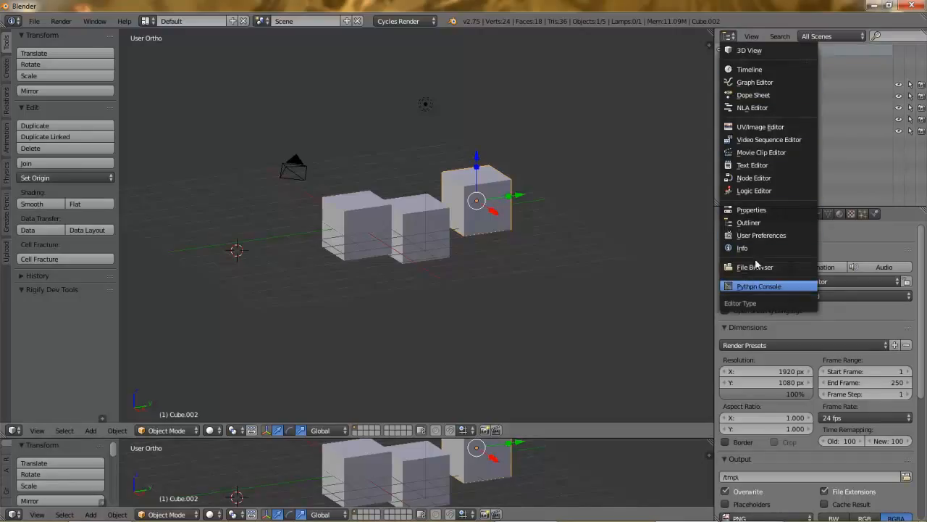
{"action": "left_click", "coordinate": [734, 35]}
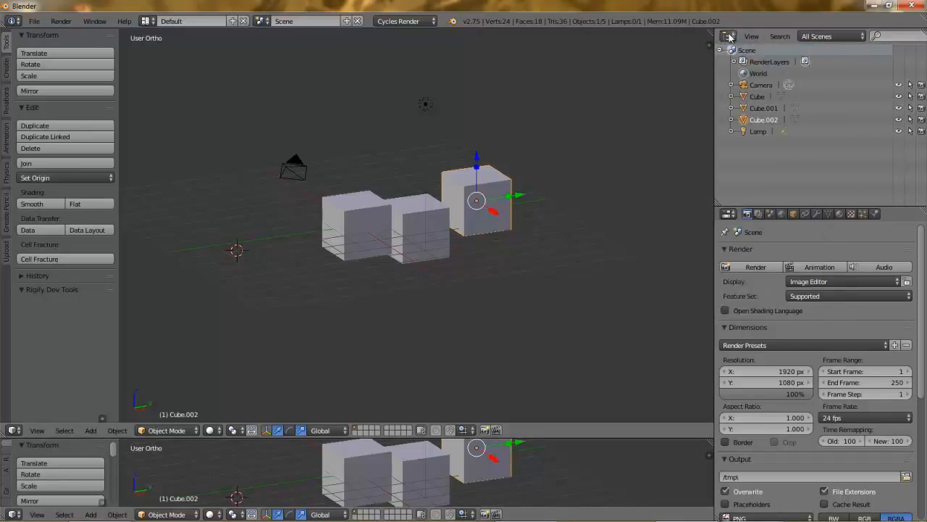
{"action": "left_click", "coordinate": [730, 36]}
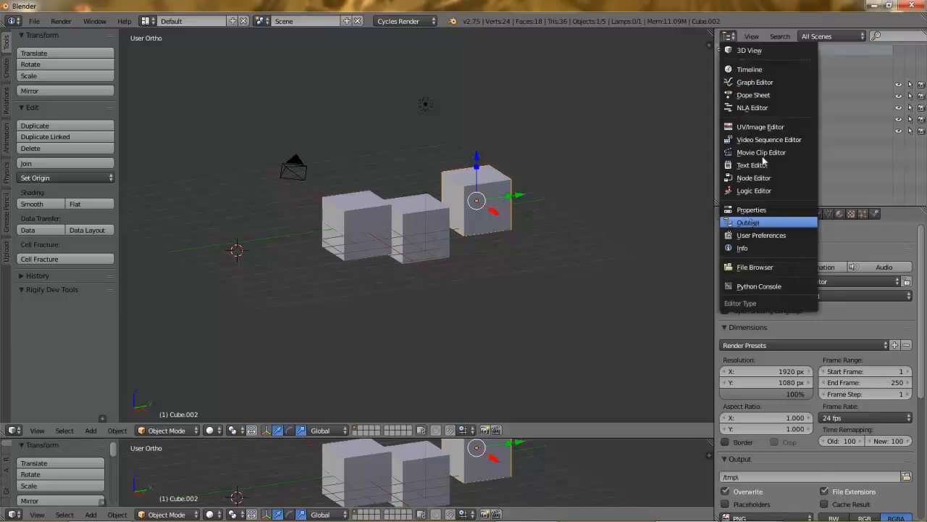
{"action": "left_click", "coordinate": [744, 223]}
{"action": "left_click", "coordinate": [730, 215]}
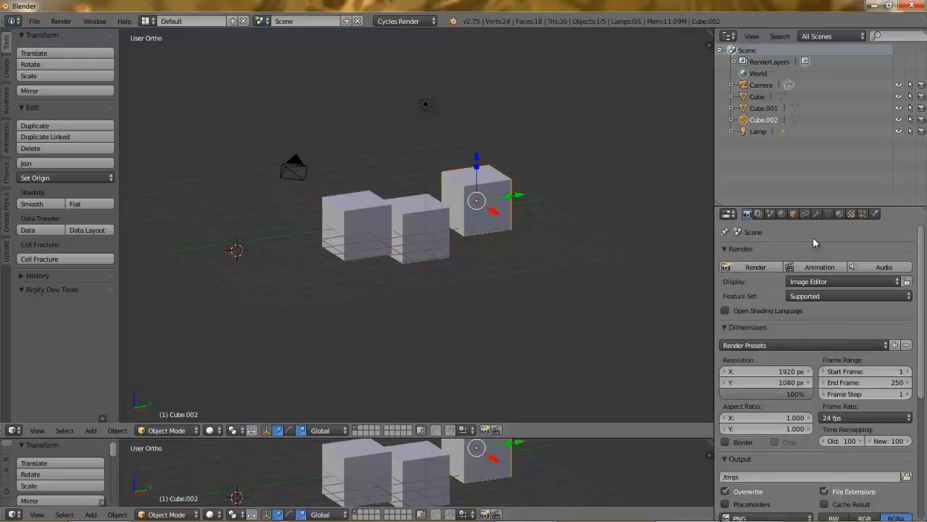
Change the short lower viewport to a Timeline and split the 3D view above it into two side-by-side viewports
{"action": "left_click", "coordinate": [14, 430]}
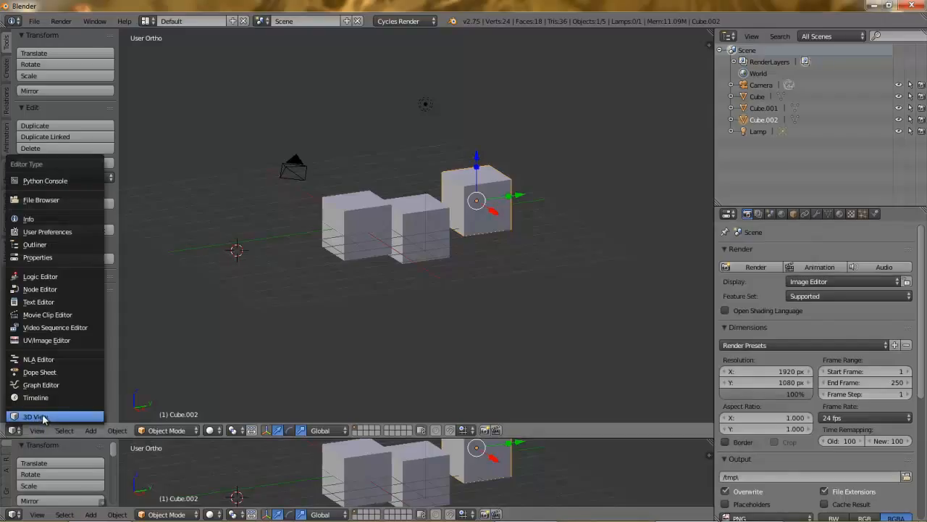
{"action": "left_click", "coordinate": [34, 418]}
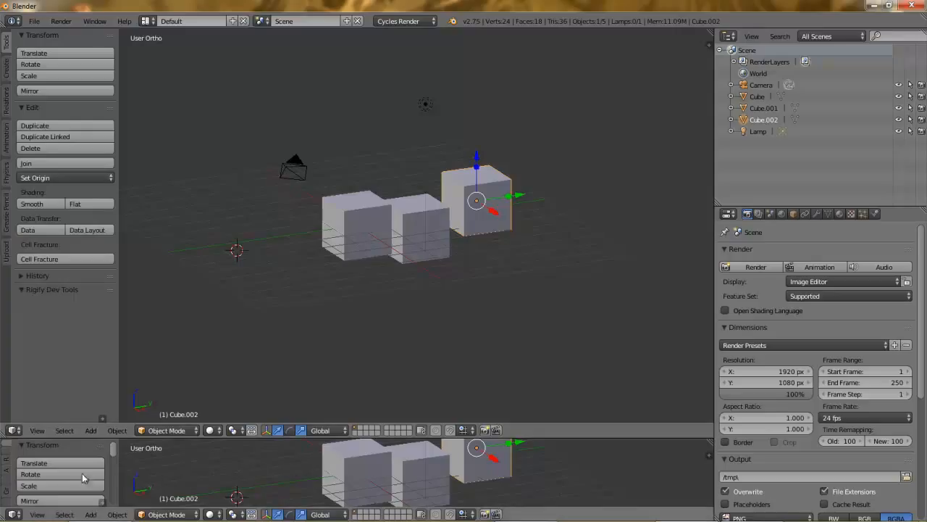
{"action": "left_click", "coordinate": [13, 515]}
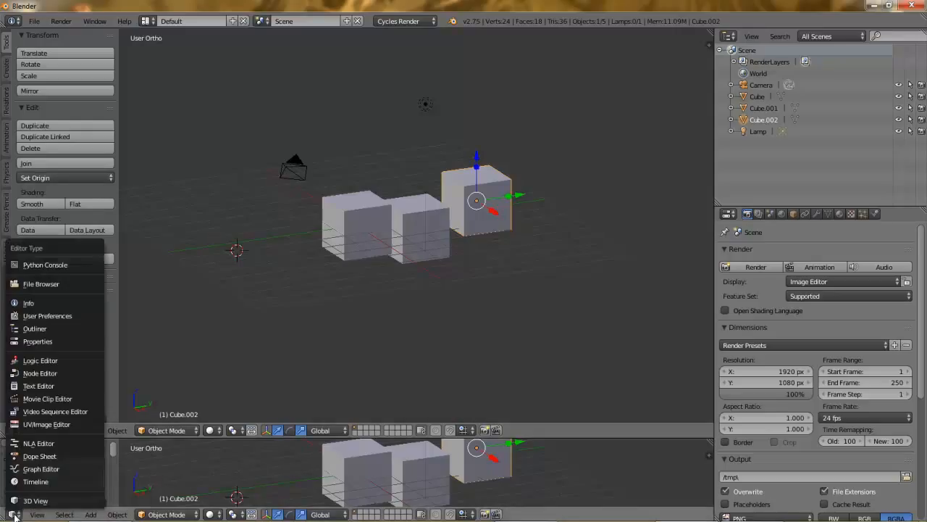
{"action": "left_click", "coordinate": [35, 482]}
{"action": "scroll", "coordinate": [341, 454], "scroll_direction": "down", "scroll_amount": 5}
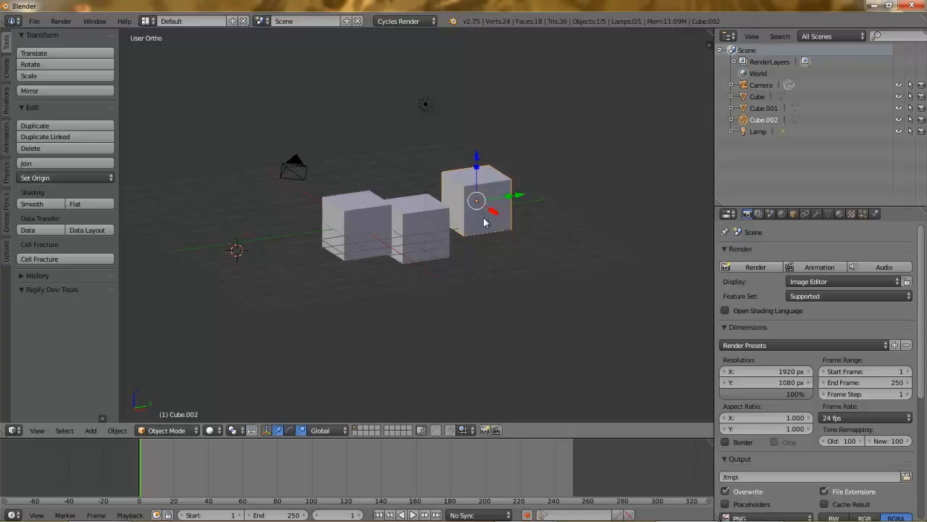
{"action": "left_click_drag", "start_coordinate": [712, 32], "coordinate": [439, 217]}
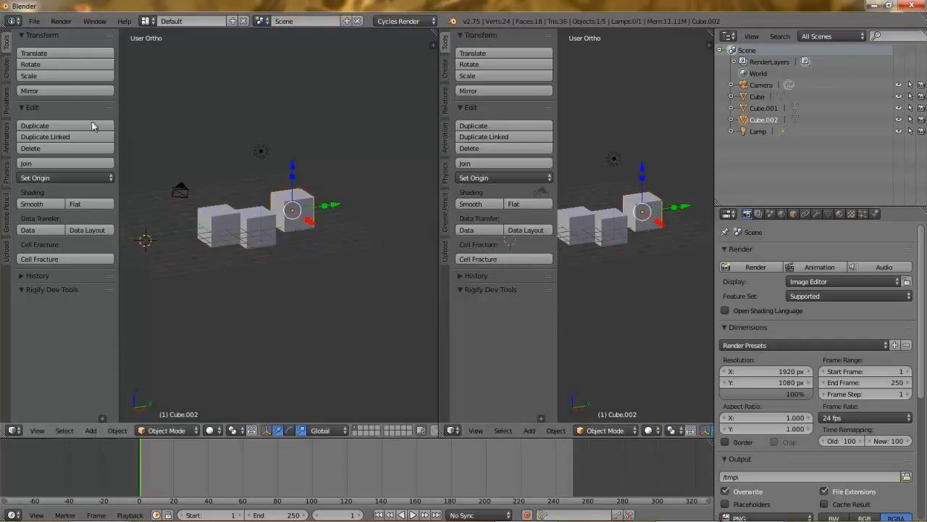
Reload the start-up file and split its 3D view into a wide viewport and a narrower one beside it
{"action": "left_click", "coordinate": [34, 21]}
{"action": "left_click", "coordinate": [51, 35]}
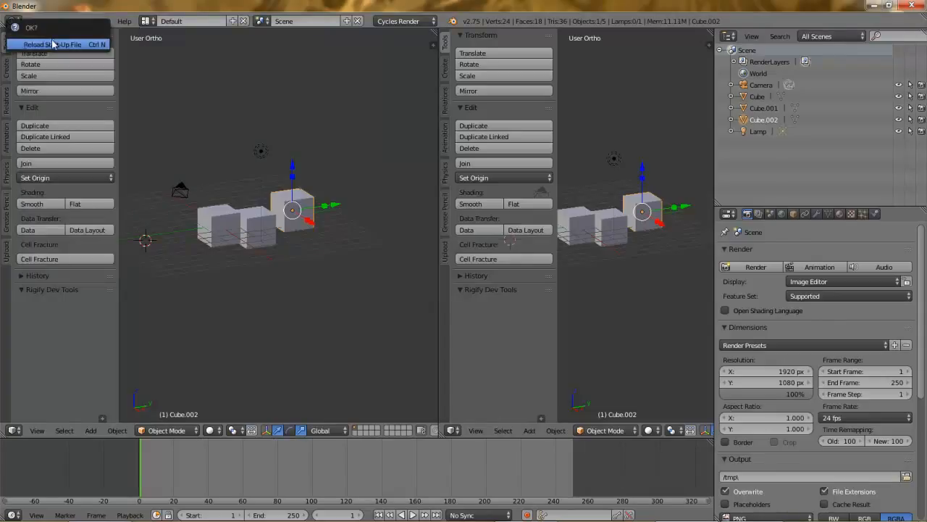
{"action": "left_click", "coordinate": [49, 46]}
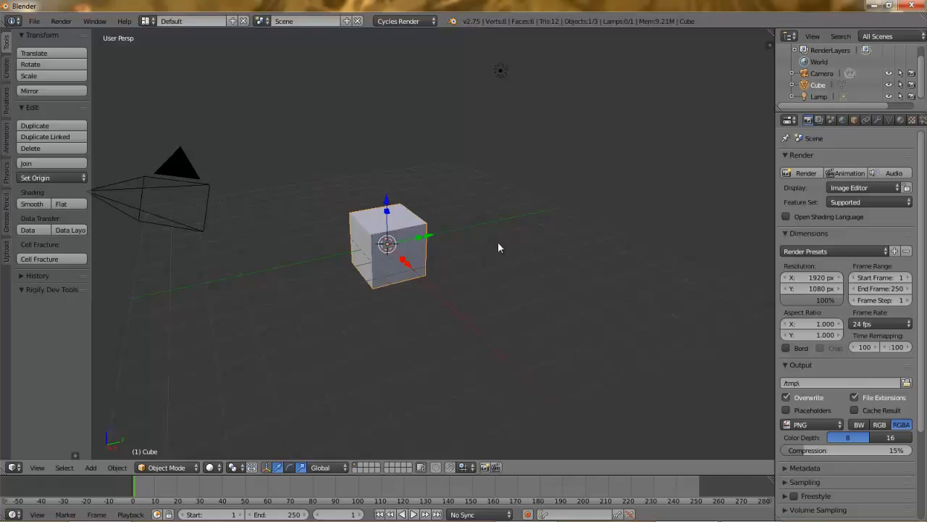
{"action": "left_click_drag", "start_coordinate": [771, 32], "coordinate": [589, 43]}
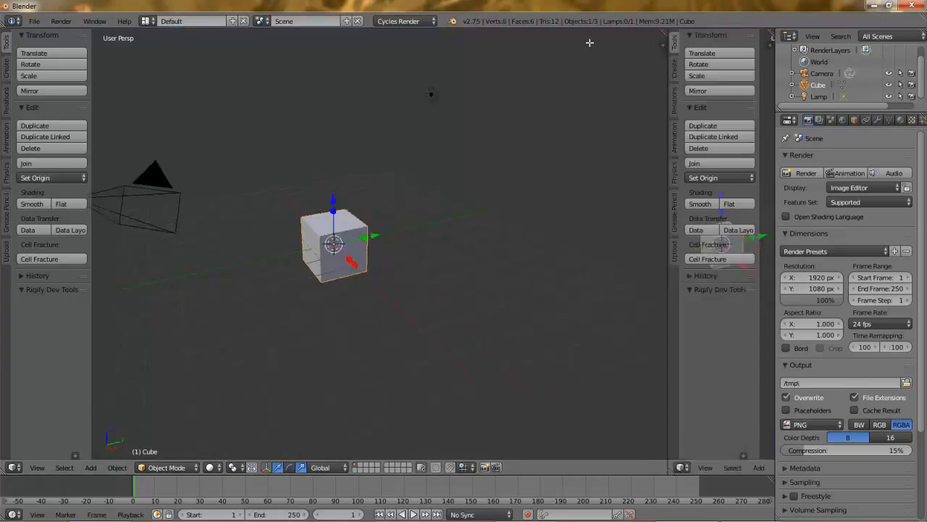
Duplicate the cube twice, placing one copy beside the original and the other above them
{"action": "key", "text": "shift+d"}
{"action": "left_click", "coordinate": [430, 196]}
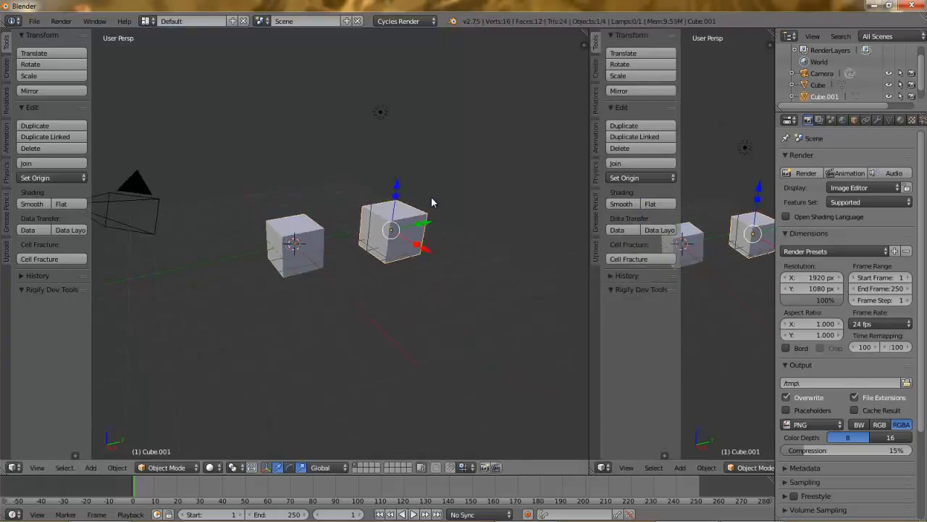
{"action": "key", "text": "shift+d"}
{"action": "left_click", "coordinate": [391, 134]}
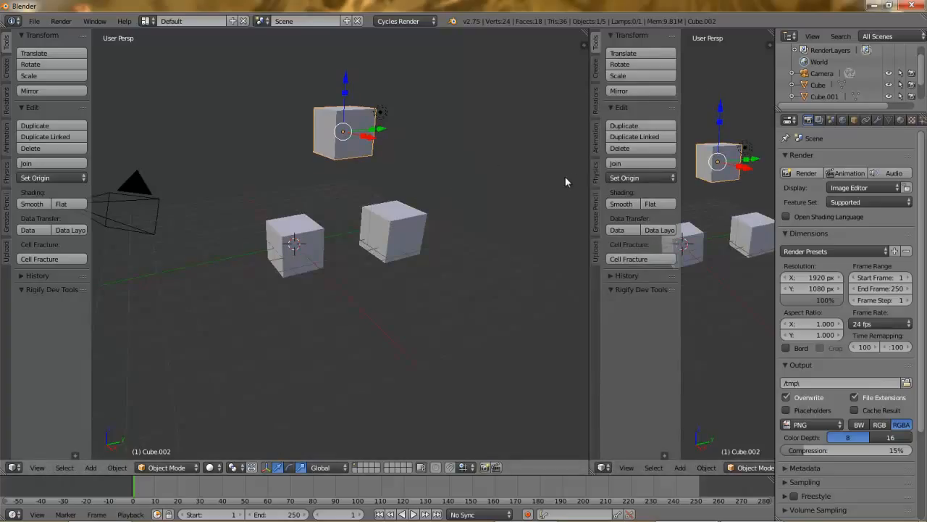
Try to save the current layout with the three cubes as the startup file
{"action": "left_click", "coordinate": [42, 23]}
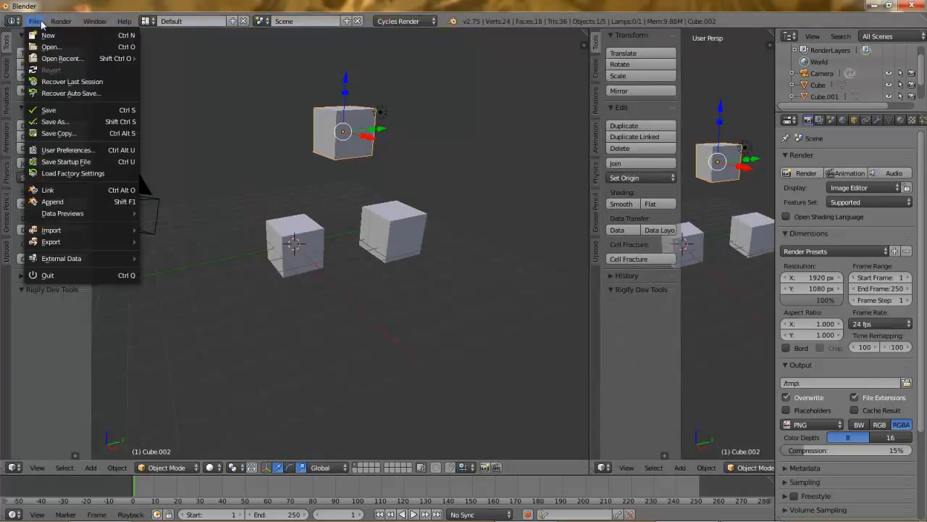
{"action": "left_click", "coordinate": [74, 163]}
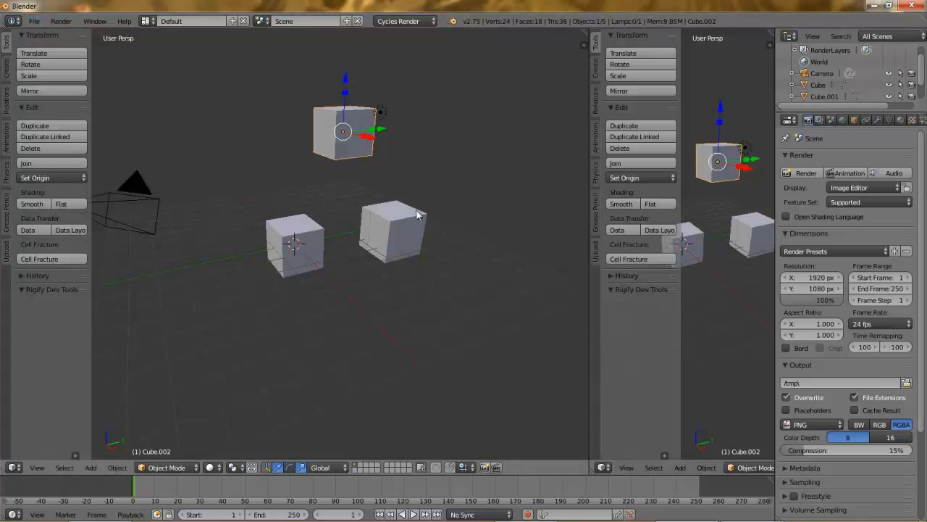
{"action": "left_click", "coordinate": [33, 24]}
Delete the two duplicated cubes and the original cube, leaving only the camera and lamp
{"action": "right_click", "coordinate": [405, 223], "text": "shift"}
{"action": "key", "text": "x"}
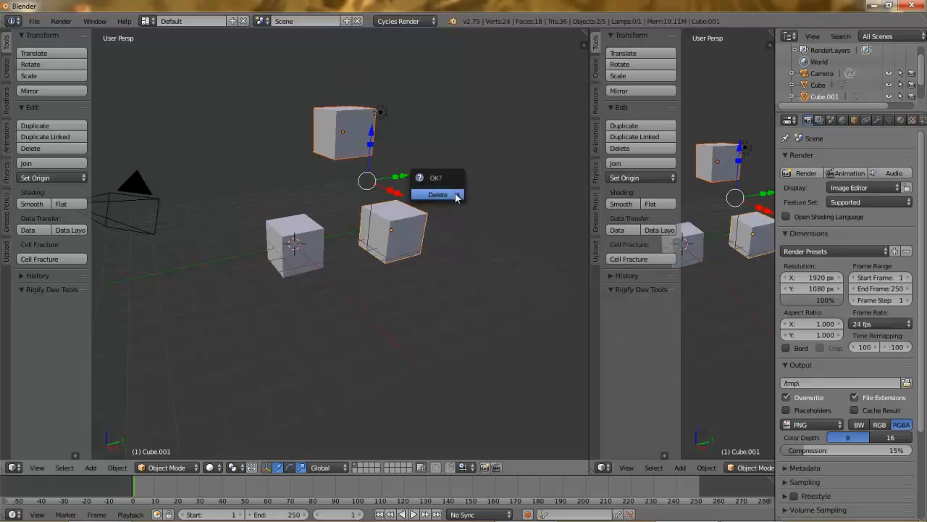
{"action": "left_click", "coordinate": [457, 200]}
{"action": "right_click", "coordinate": [296, 242]}
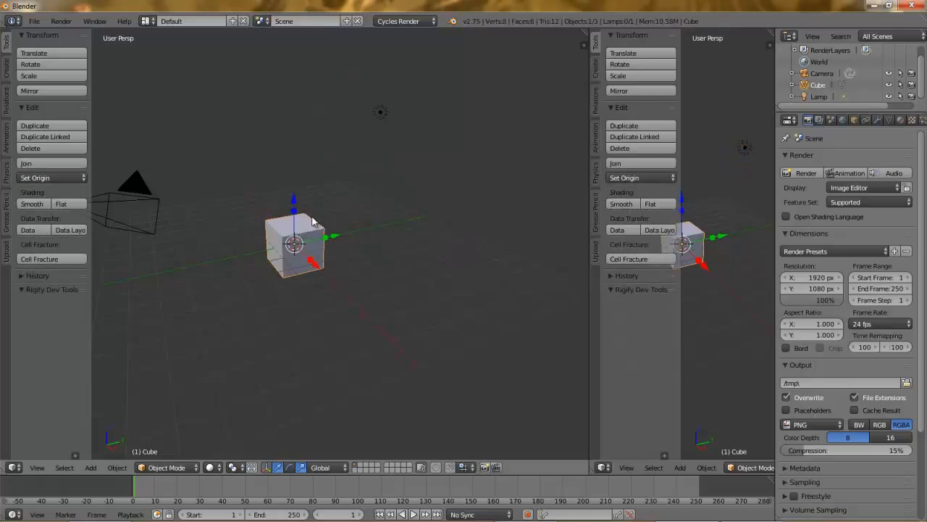
{"action": "key", "text": "x"}
{"action": "left_click", "coordinate": [312, 217]}
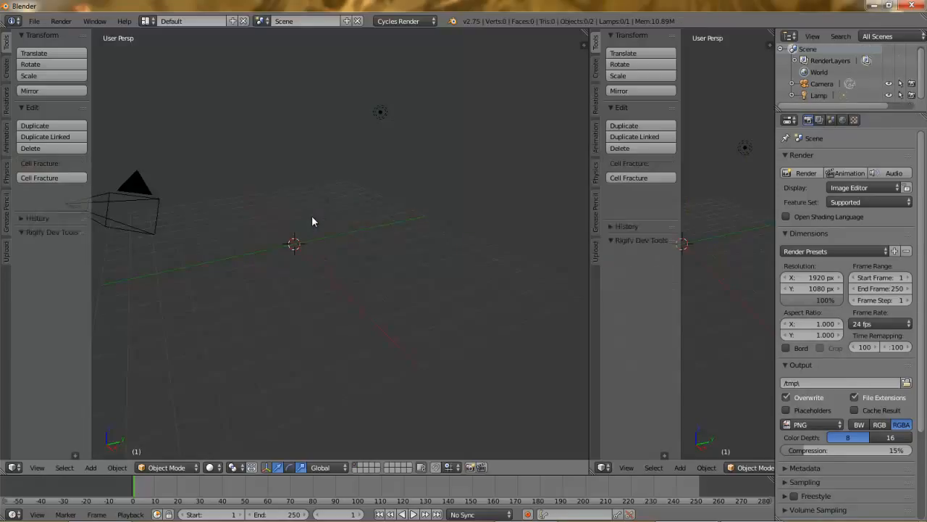
Open the User Preferences and examine the Input settings, including the mouse button used for selection
{"action": "left_click", "coordinate": [35, 21]}
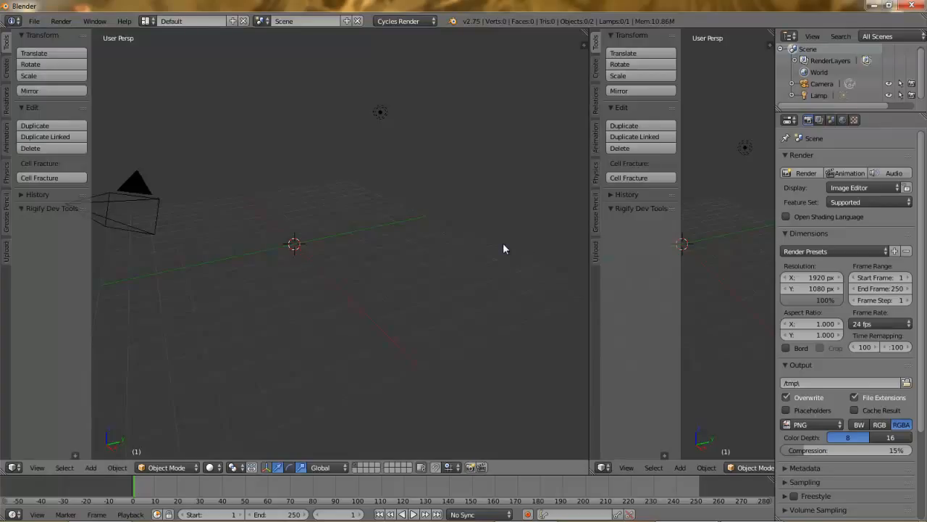
{"action": "left_click", "coordinate": [35, 21]}
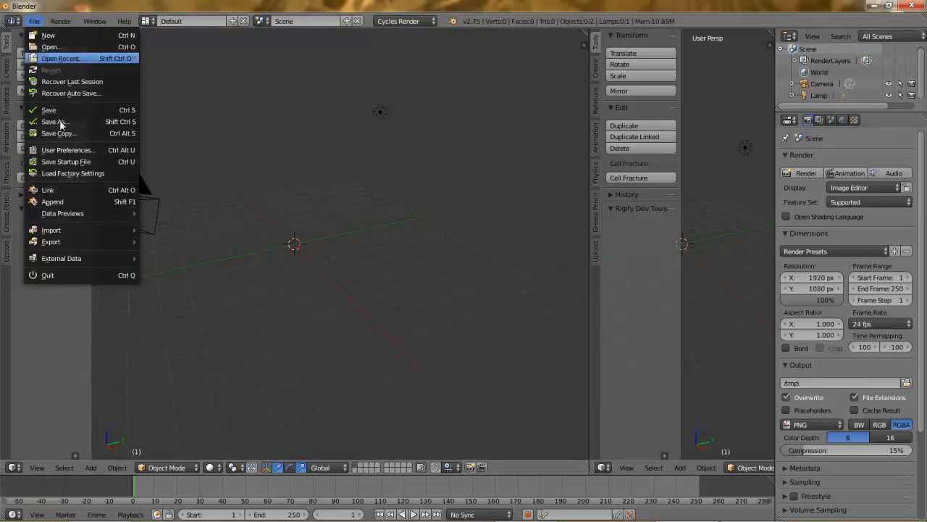
{"action": "left_click", "coordinate": [88, 151]}
{"action": "left_click_drag", "start_coordinate": [273, 20], "coordinate": [414, 77]}
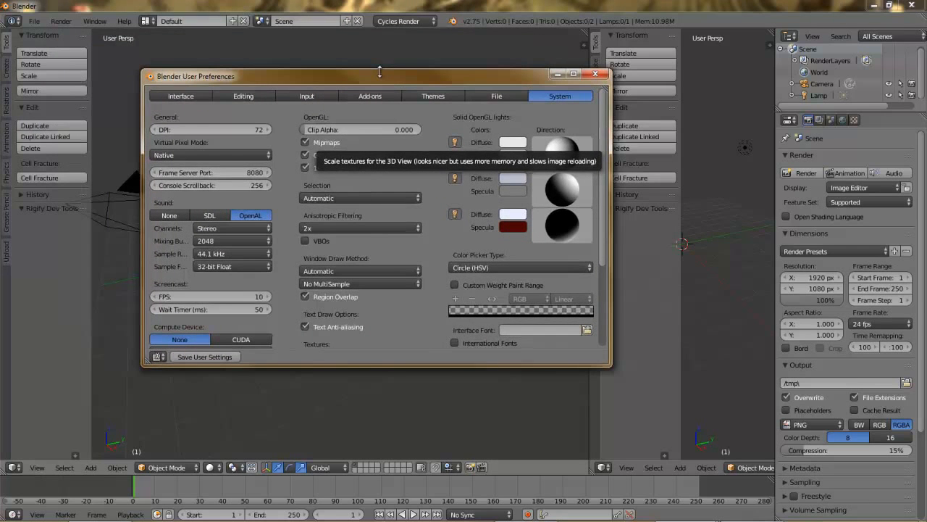
{"action": "left_click", "coordinate": [295, 97]}
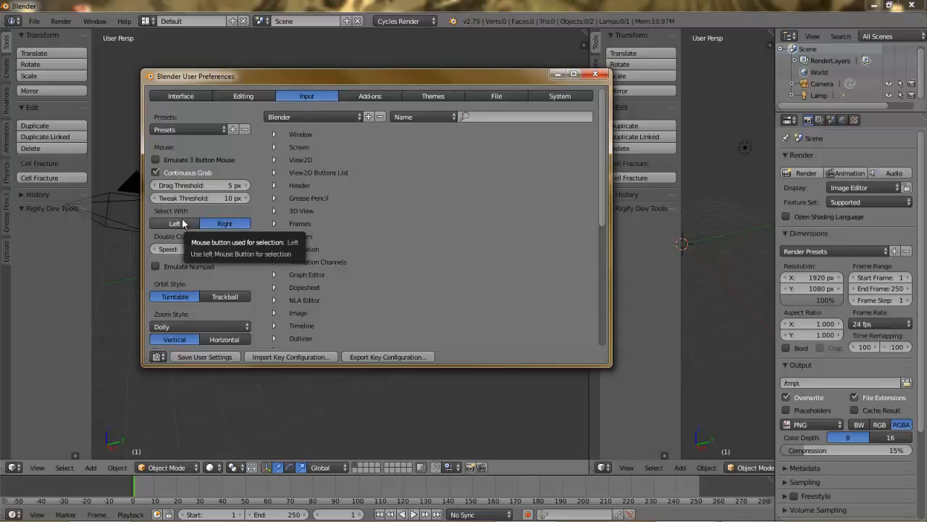
Examine the theme colors for Bone Color Sets, Timeline, NLA Editor, Video Sequence Editor, Properties and Outliner
{"action": "left_click", "coordinate": [433, 96]}
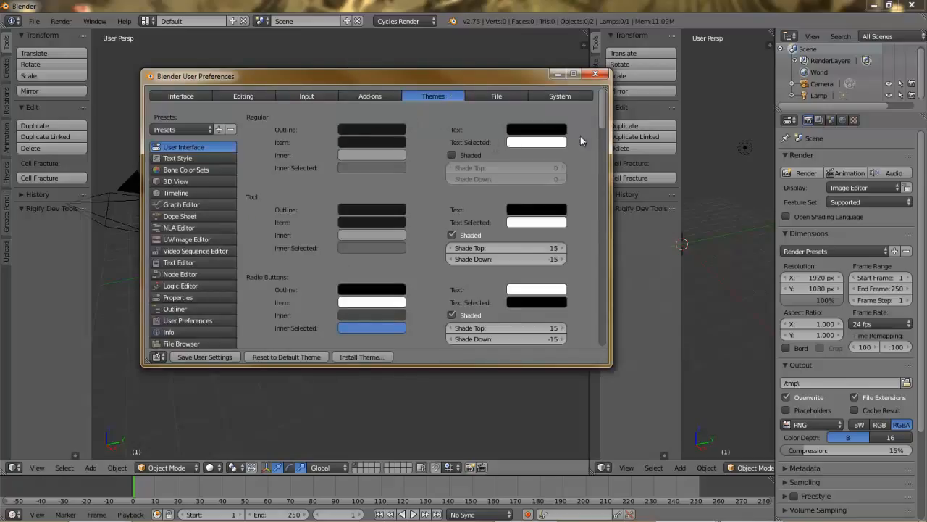
{"action": "mouse_move", "coordinate": [601, 105]}
{"action": "left_mouse_down"}
{"action": "mouse_move", "coordinate": [600, 341]}
{"action": "mouse_move", "coordinate": [601, 105]}
{"action": "left_mouse_up"}
{"action": "left_click", "coordinate": [186, 171]}
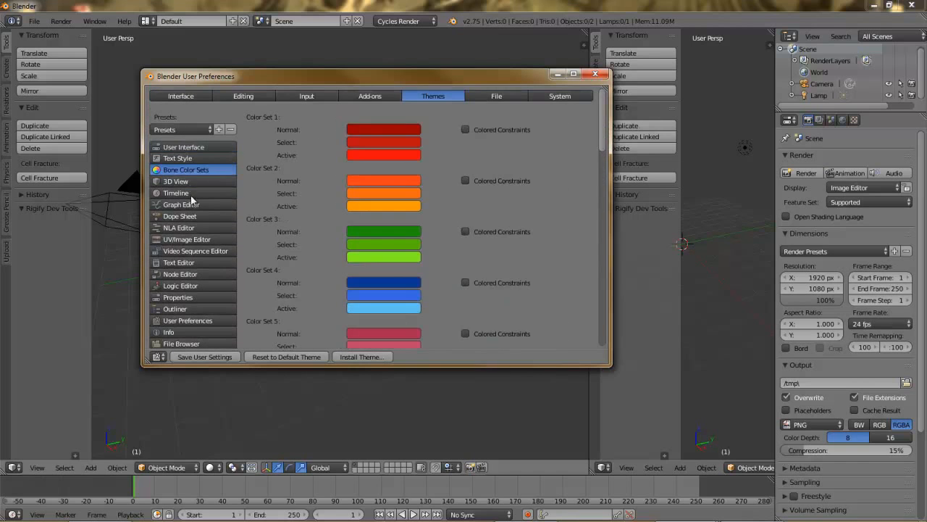
{"action": "left_click", "coordinate": [190, 194]}
{"action": "left_click", "coordinate": [194, 229]}
{"action": "left_click", "coordinate": [195, 250]}
{"action": "left_click", "coordinate": [198, 297]}
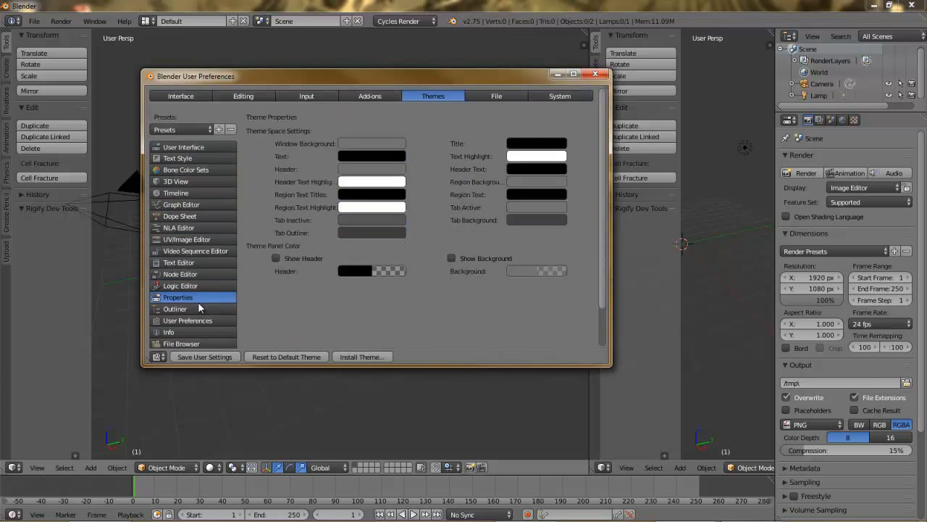
{"action": "left_click", "coordinate": [198, 308]}
{"action": "scroll", "coordinate": [196, 296], "scroll_direction": "down", "scroll_amount": 1}
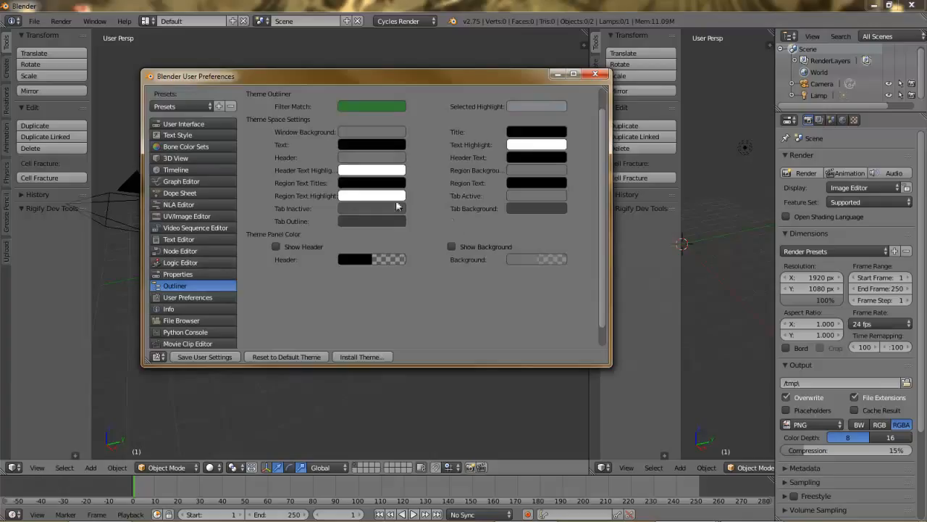
Show the User Interface theme colors and try the Back To Black and Blender 24X theme presets
{"action": "scroll", "coordinate": [233, 234], "scroll_direction": "up", "scroll_amount": 1}
{"action": "left_click", "coordinate": [202, 147]}
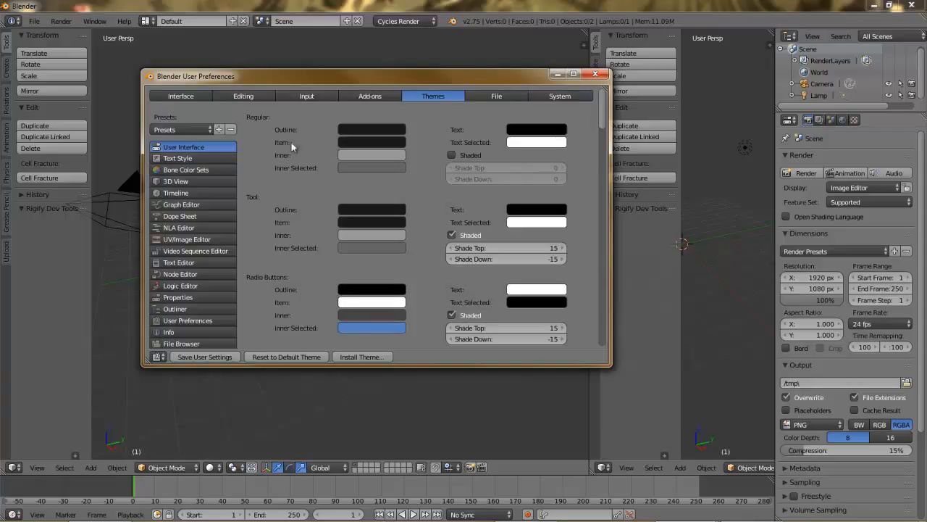
{"action": "left_click", "coordinate": [175, 130]}
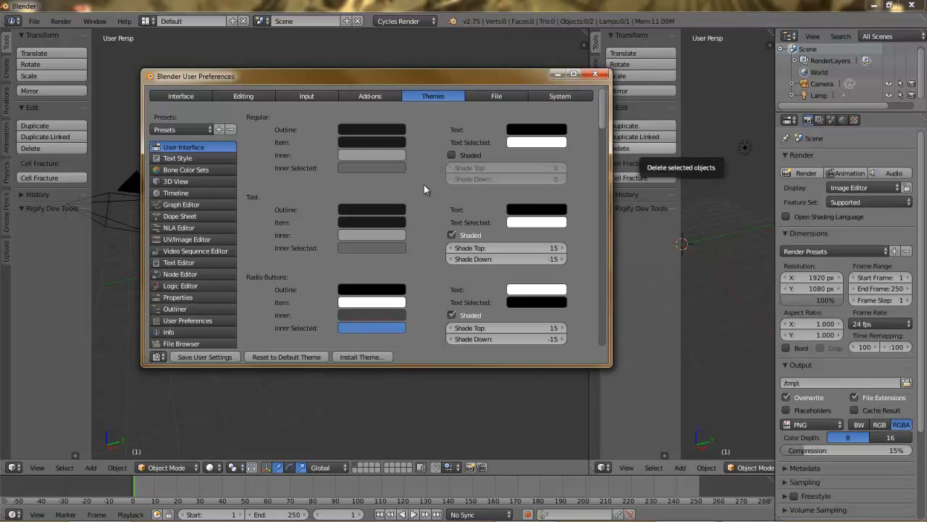
{"action": "left_click", "coordinate": [199, 127]}
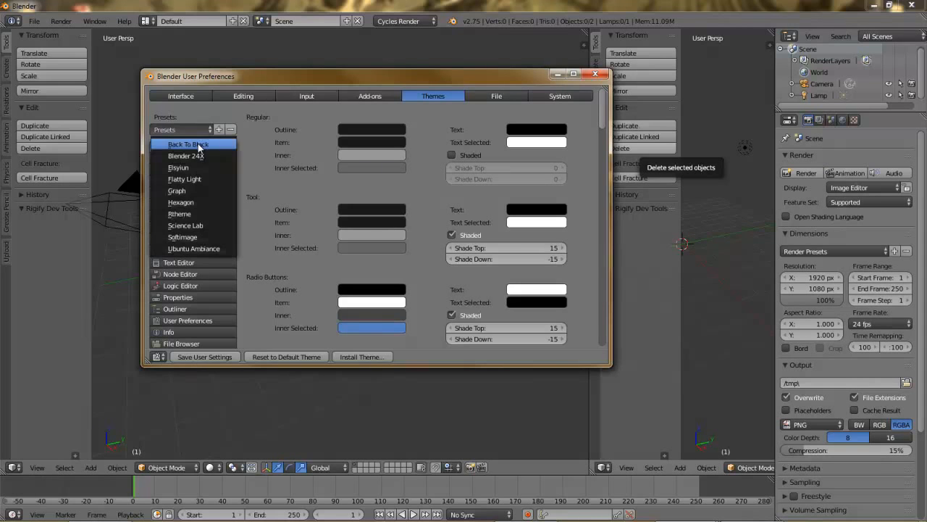
{"action": "left_click", "coordinate": [200, 146]}
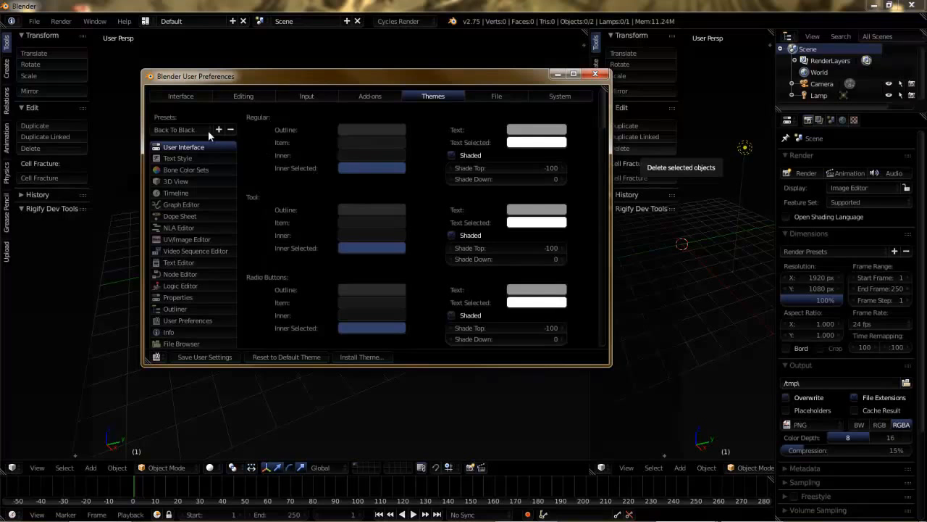
{"action": "left_click", "coordinate": [200, 127]}
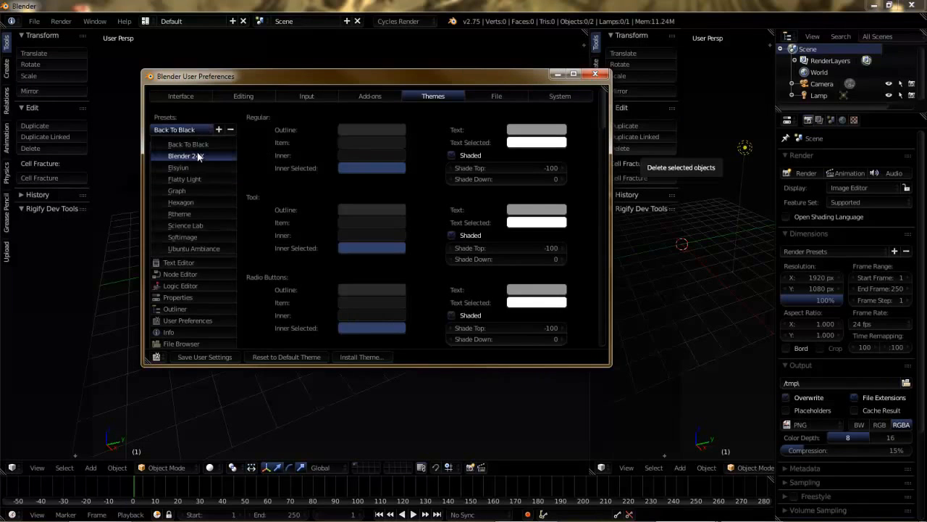
{"action": "left_click", "coordinate": [196, 156]}
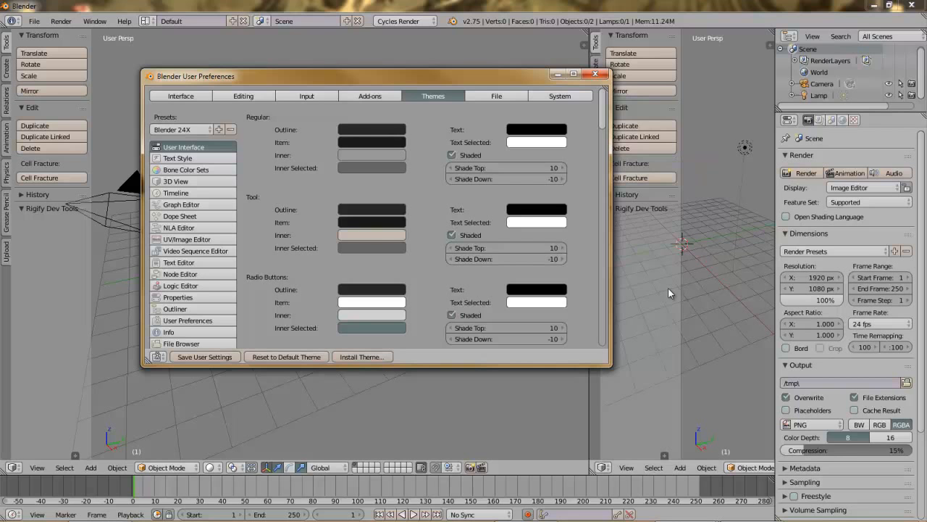
Try the Hexagon theme preset and reset the interface to the default theme
{"action": "left_click", "coordinate": [202, 129]}
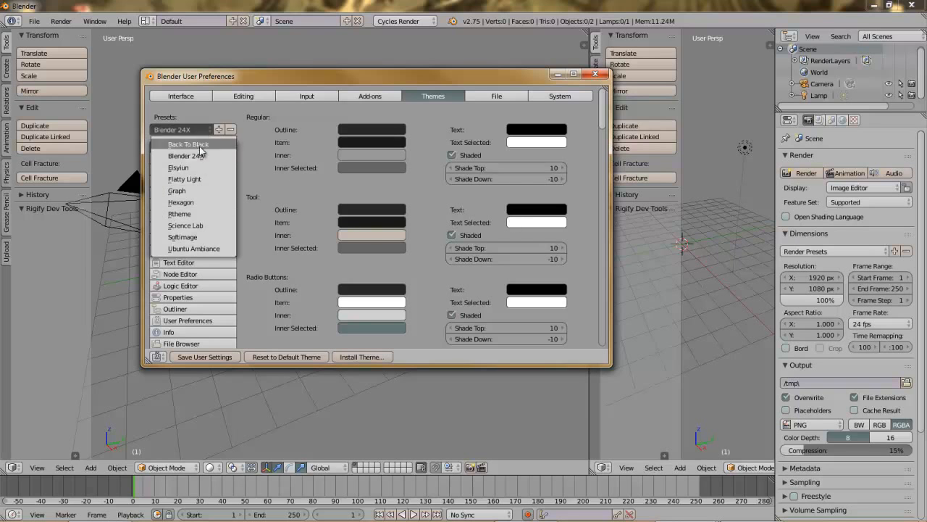
{"action": "left_click", "coordinate": [196, 205]}
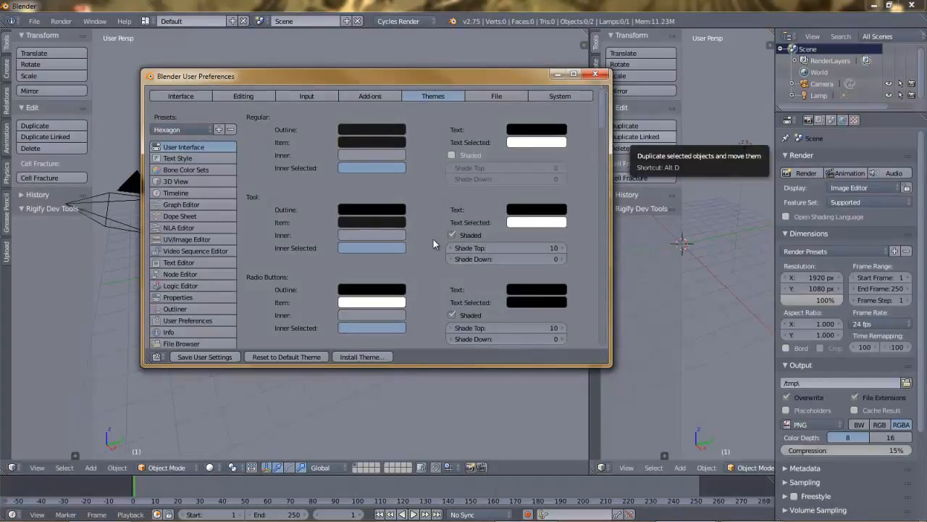
{"action": "left_click", "coordinate": [189, 130]}
{"action": "left_click", "coordinate": [303, 358]}
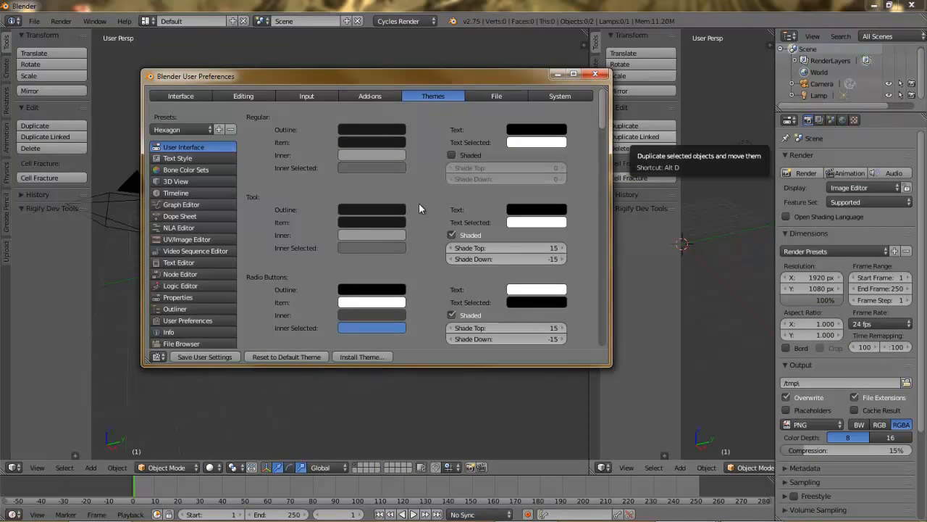
Apply the Graph theme preset to the interface
{"action": "left_click", "coordinate": [185, 129]}
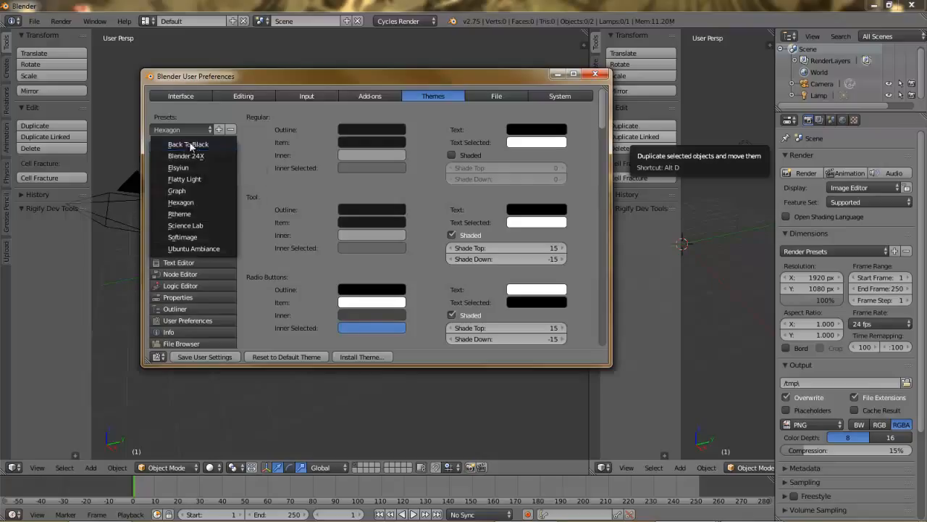
{"action": "left_click", "coordinate": [205, 114]}
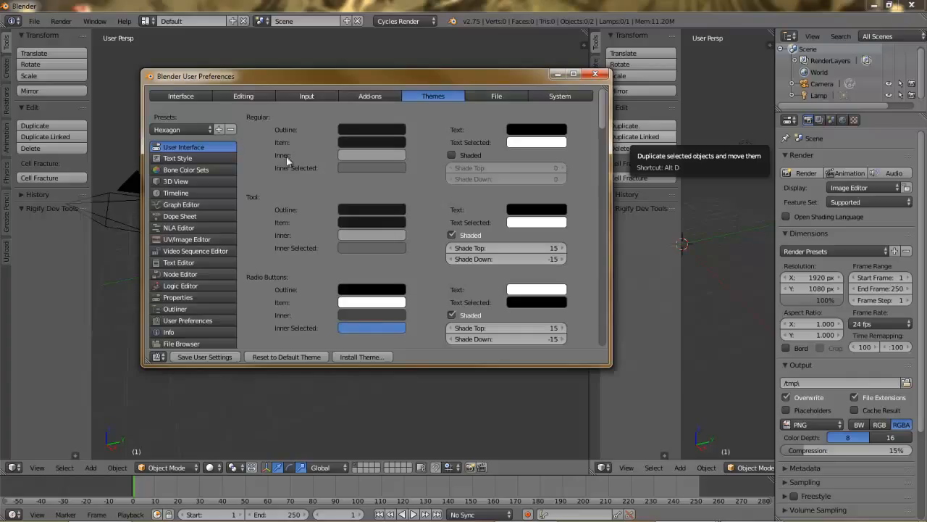
{"action": "left_click", "coordinate": [178, 129]}
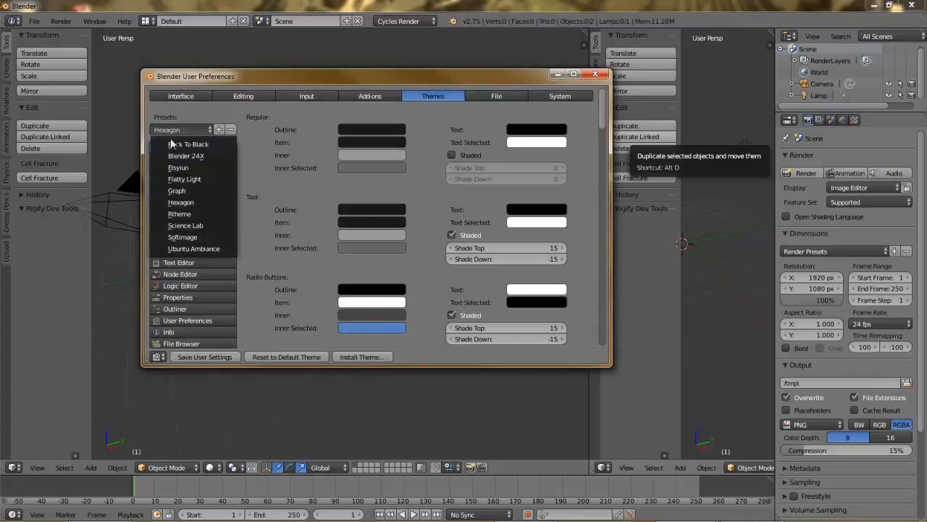
{"action": "left_click", "coordinate": [186, 193]}
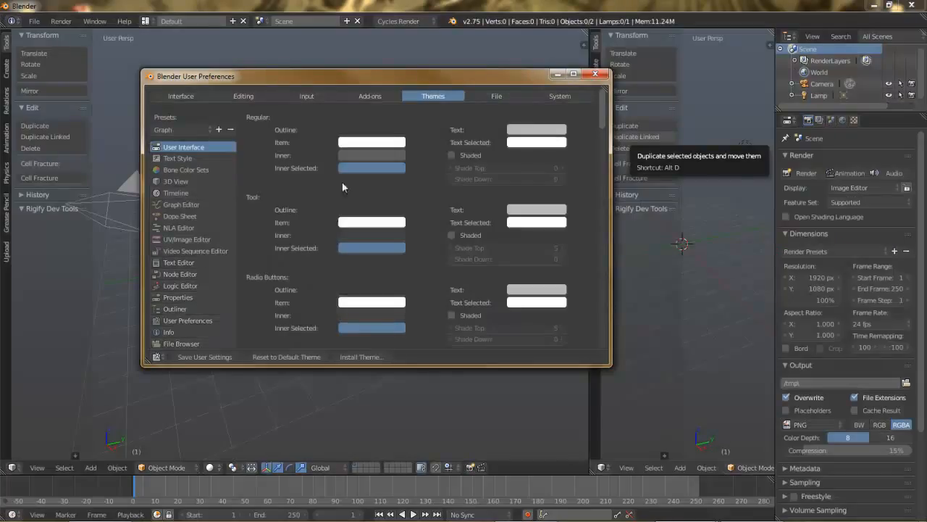